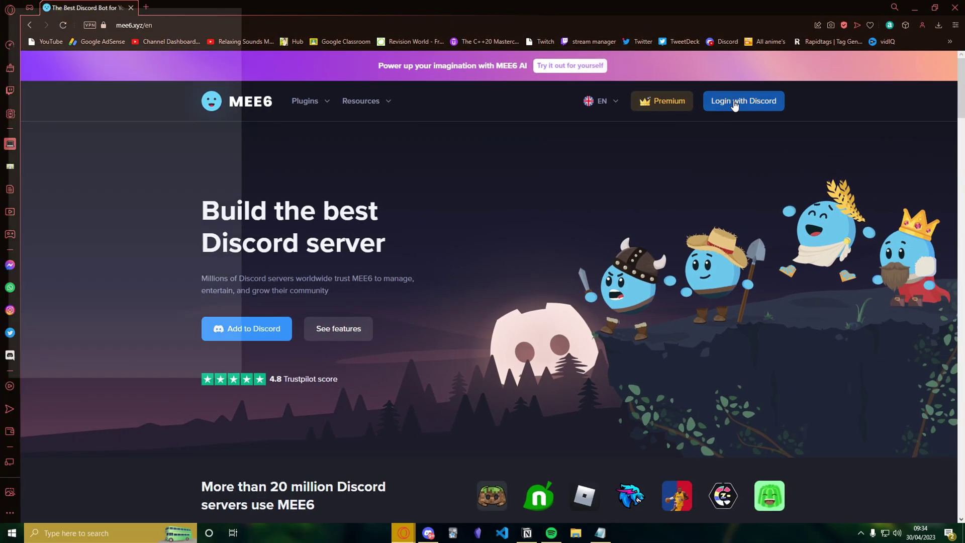
Step: Log in to MEE6 with a different Discord account and authorise MEE6's access
{"action": "left_click", "coordinate": [736, 105]}
{"action": "left_click_drag", "start_coordinate": [114, 6], "coordinate": [474, 92]}
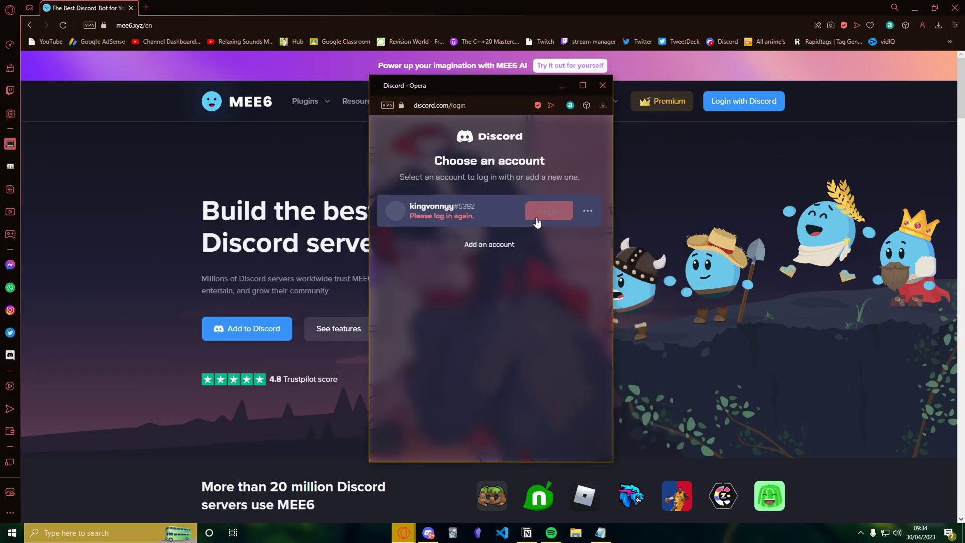
{"action": "left_click", "coordinate": [495, 244]}
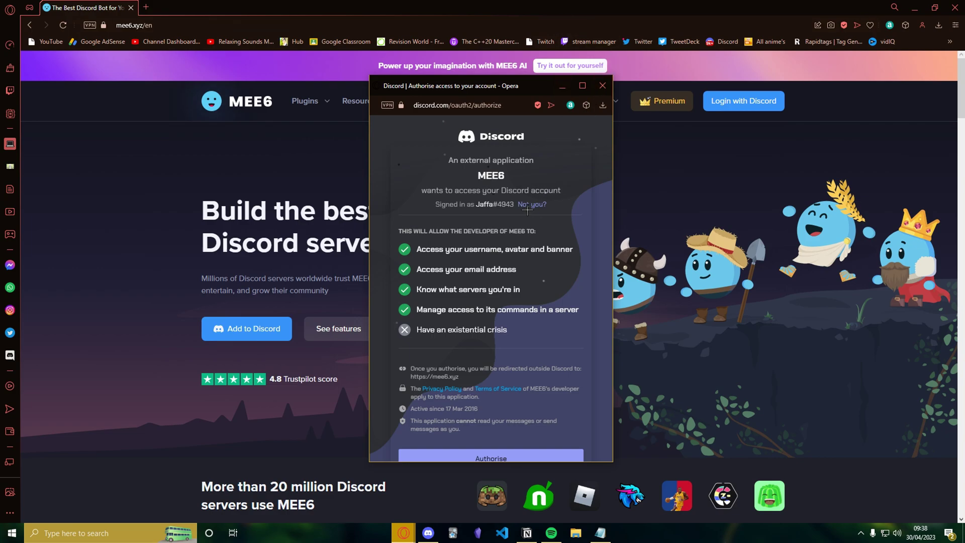
{"action": "scroll", "coordinate": [527, 211], "scroll_direction": "down", "scroll_amount": 1}
{"action": "left_click", "coordinate": [490, 426]}
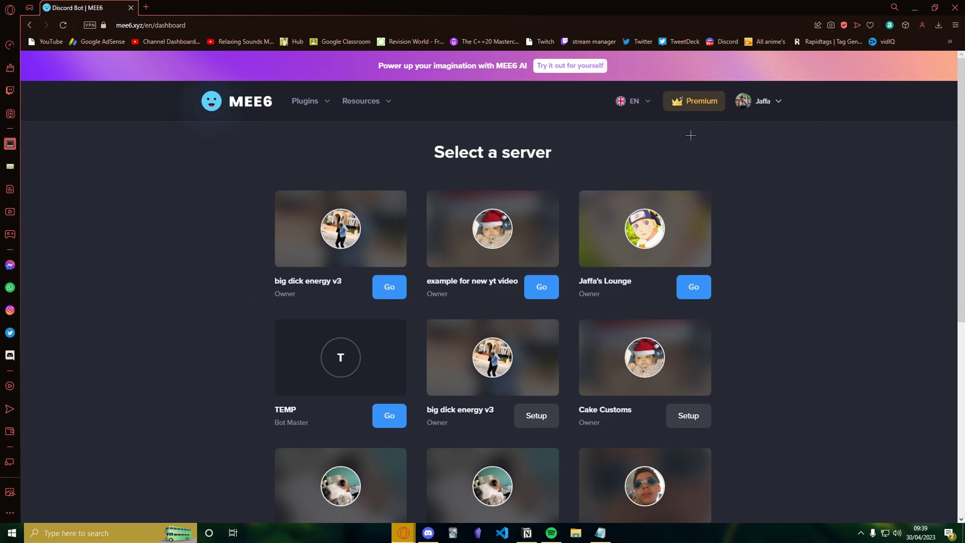
{"action": "scroll", "coordinate": [678, 163], "scroll_direction": "down", "scroll_amount": 2}
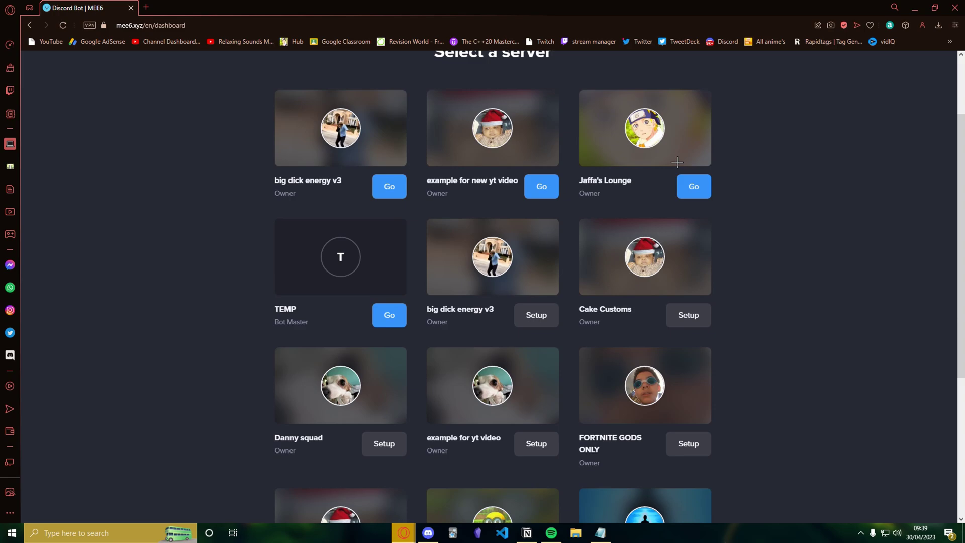
{"action": "scroll", "coordinate": [678, 164], "scroll_direction": "down", "scroll_amount": 3}
{"action": "scroll", "coordinate": [656, 163], "scroll_direction": "down", "scroll_amount": 1}
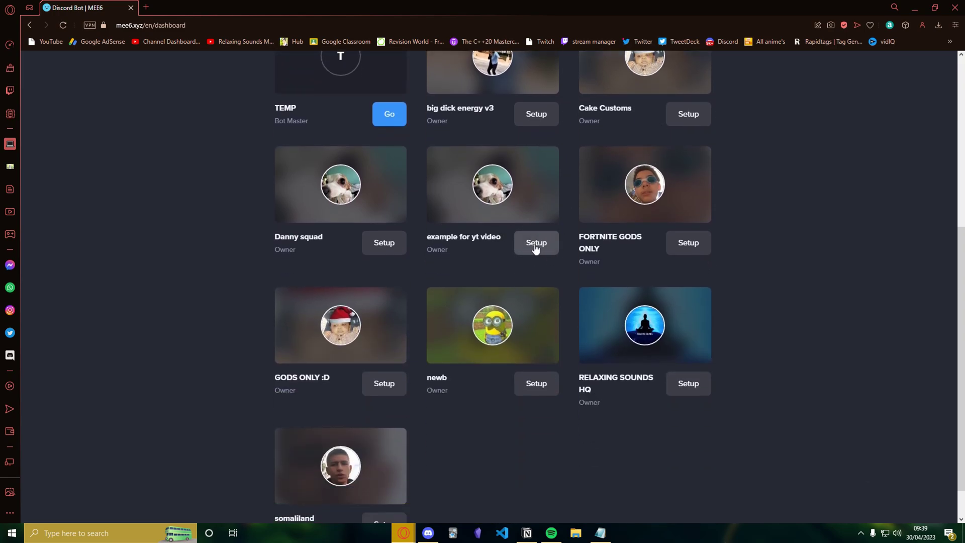
Step: Set up MEE6 on 'example for yt video', authorising the bot's permissions and passing verification
{"action": "left_click", "coordinate": [536, 247]}
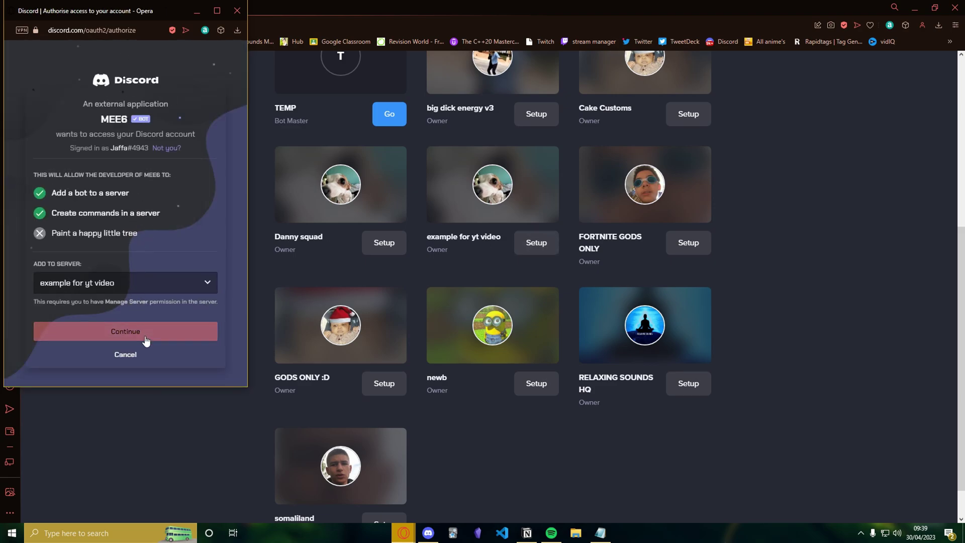
{"action": "left_click", "coordinate": [146, 335]}
{"action": "scroll", "coordinate": [124, 287], "scroll_direction": "down", "scroll_amount": 5}
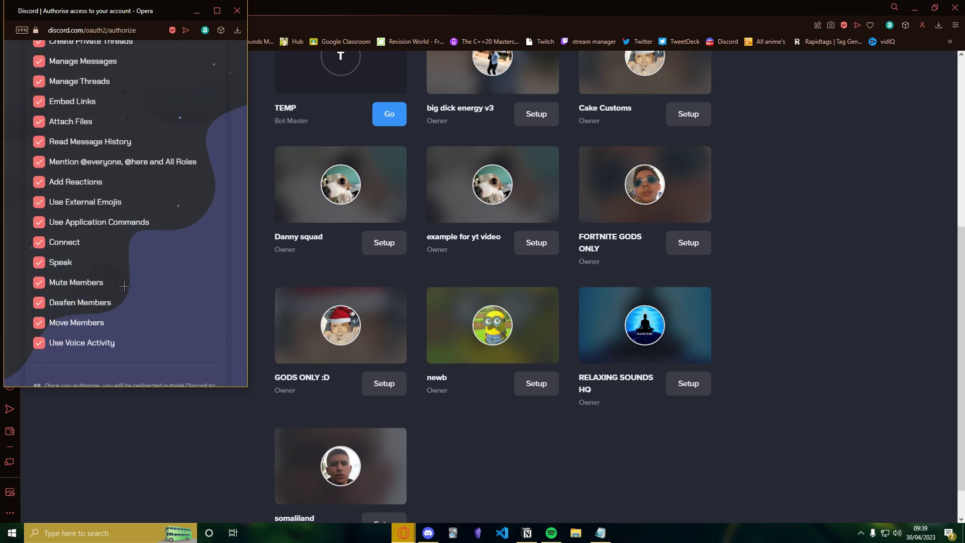
{"action": "scroll", "coordinate": [125, 286], "scroll_direction": "down", "scroll_amount": 4}
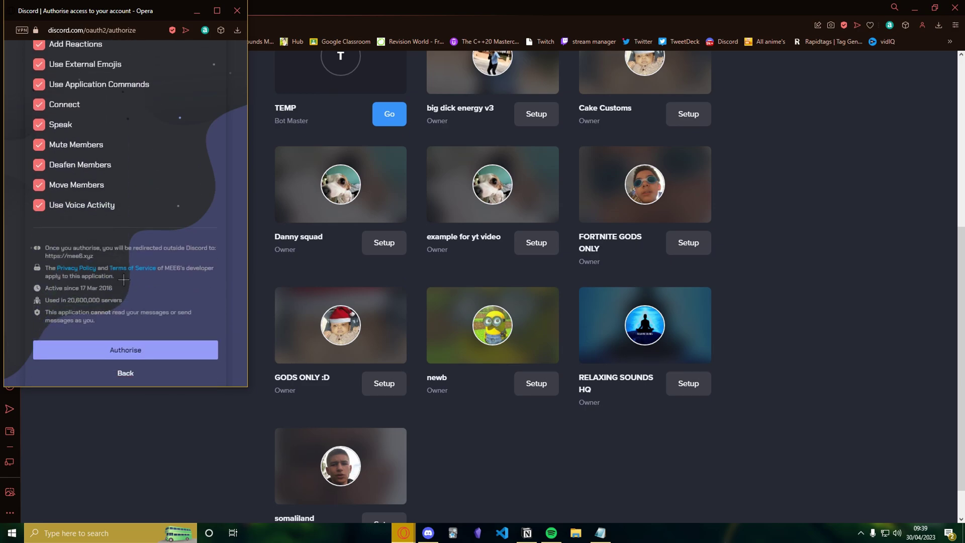
{"action": "left_click", "coordinate": [110, 349]}
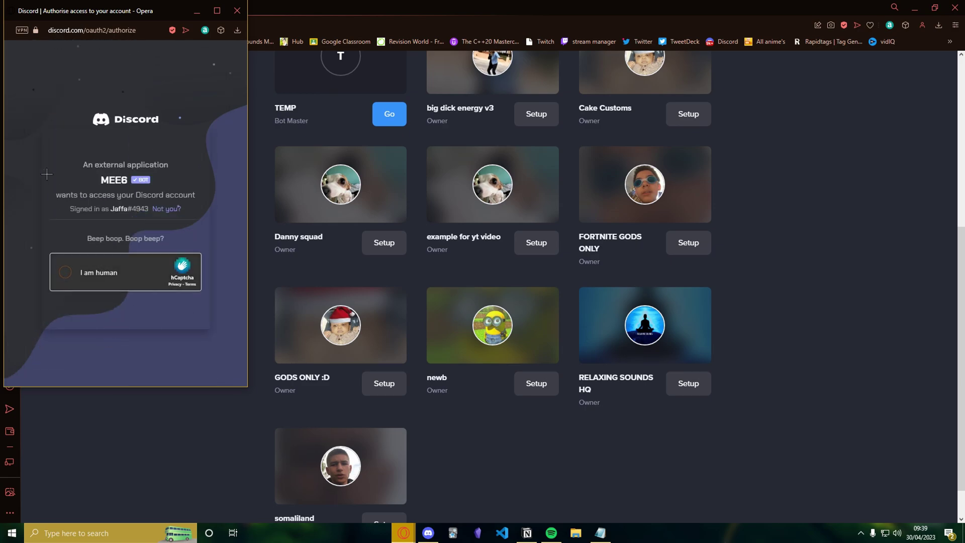
{"action": "mouse_move", "coordinate": [116, 10]}
{"action": "left_mouse_down"}
{"action": "mouse_move", "coordinate": [661, 103]}
{"action": "mouse_move", "coordinate": [480, 75]}
{"action": "left_mouse_up"}
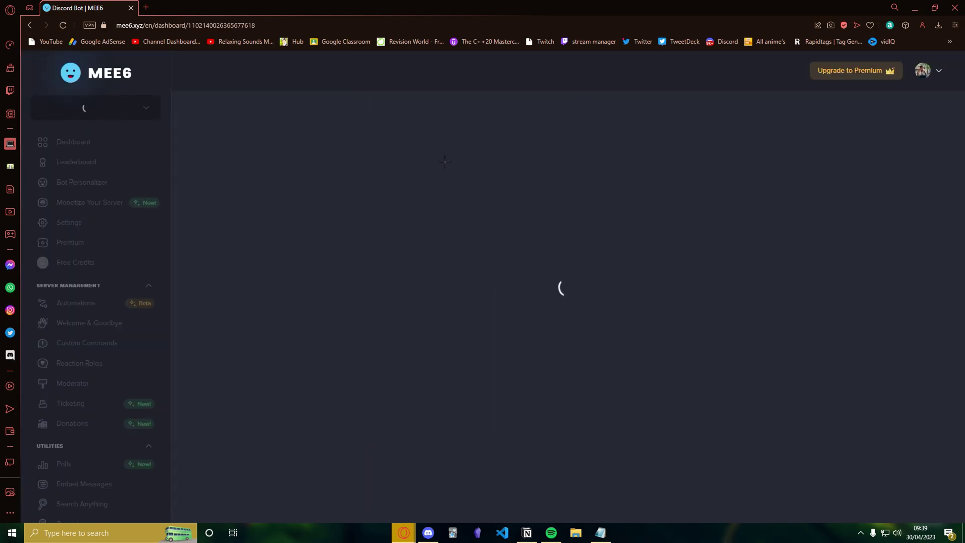
Step: Launch the Discord desktop app and switch to the 'example for yt video' server
{"action": "left_click", "coordinate": [428, 533]}
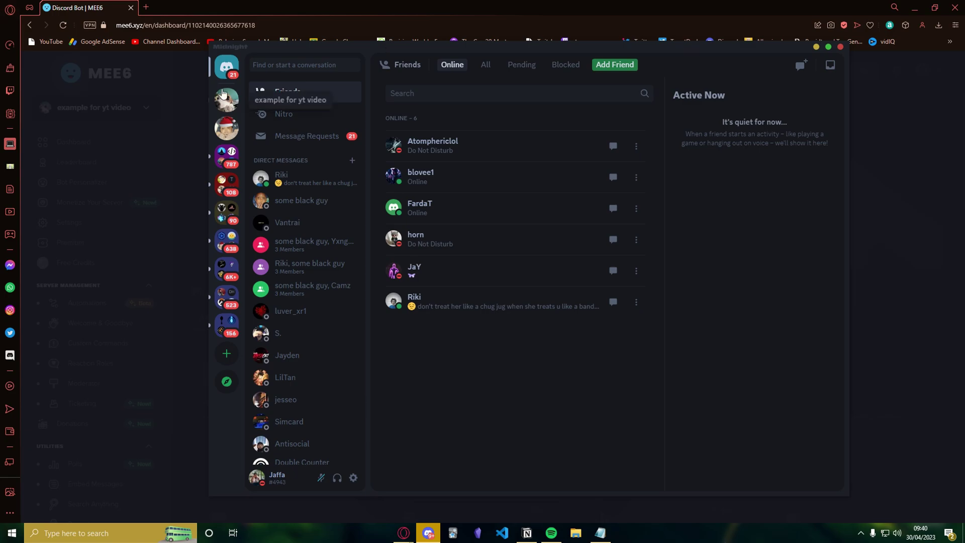
{"action": "left_click", "coordinate": [226, 99]}
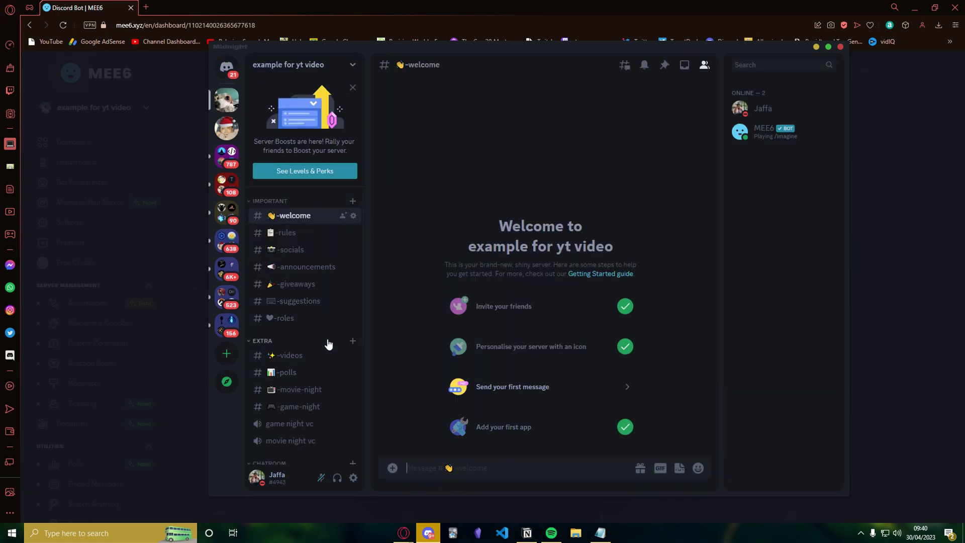
{"action": "scroll", "coordinate": [324, 355], "scroll_direction": "down", "scroll_amount": 3}
{"action": "scroll", "coordinate": [324, 355], "scroll_direction": "down", "scroll_amount": 3}
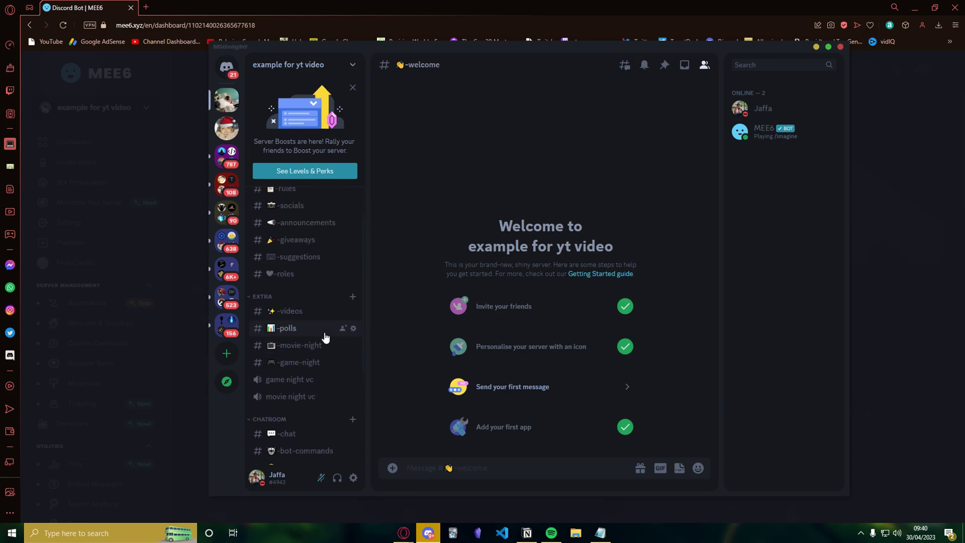
{"action": "scroll", "coordinate": [324, 354], "scroll_direction": "up", "scroll_amount": 5}
{"action": "mouse_move", "coordinate": [294, 216]}
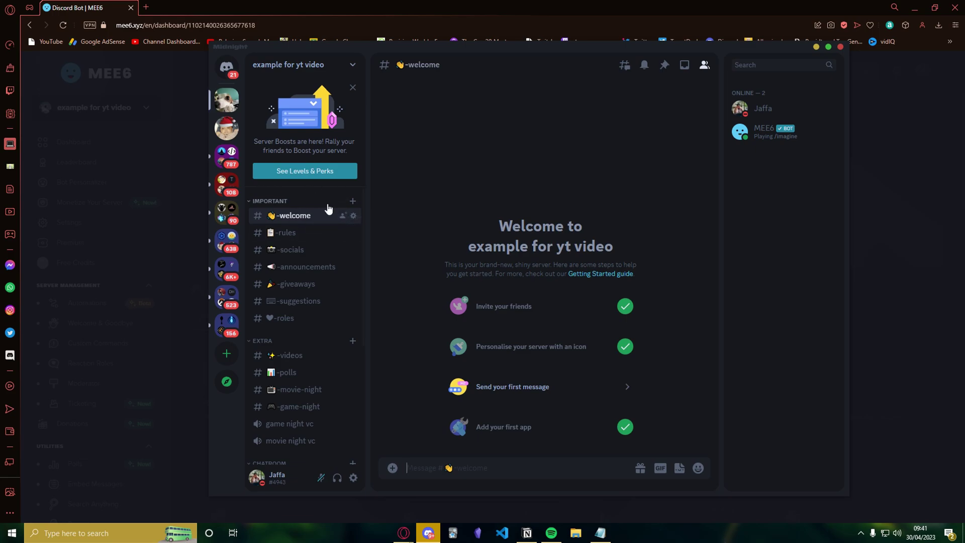
{"action": "left_click", "coordinate": [227, 184]}
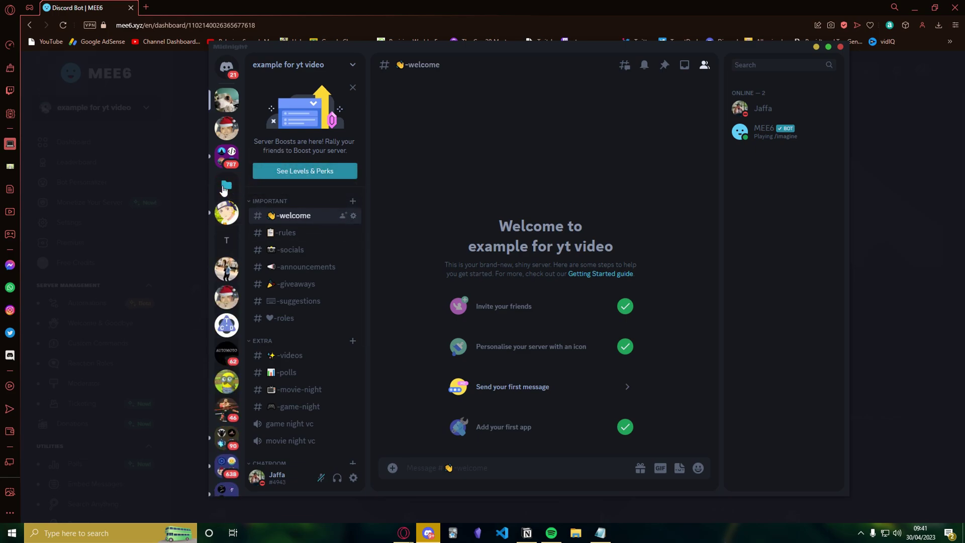
{"action": "left_click", "coordinate": [230, 239]}
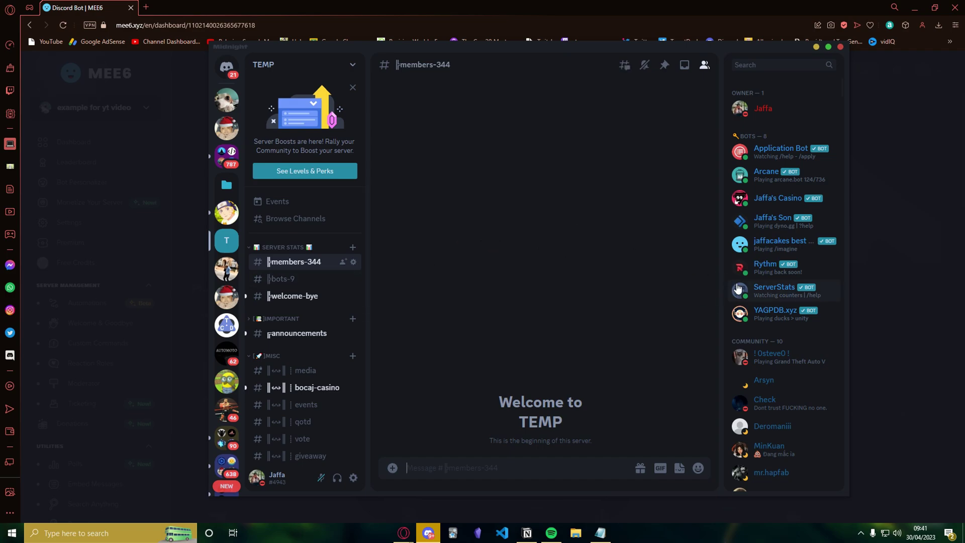
{"action": "scroll", "coordinate": [773, 249], "scroll_direction": "down", "scroll_amount": 2}
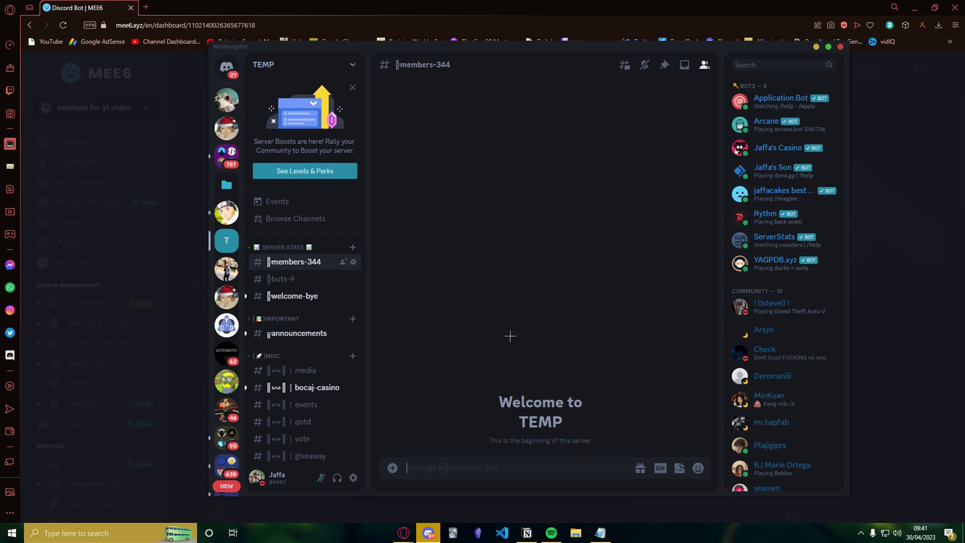
{"action": "scroll", "coordinate": [309, 332], "scroll_direction": "down", "scroll_amount": 3}
{"action": "scroll", "coordinate": [309, 347], "scroll_direction": "down", "scroll_amount": 3}
{"action": "scroll", "coordinate": [310, 354], "scroll_direction": "down", "scroll_amount": 2}
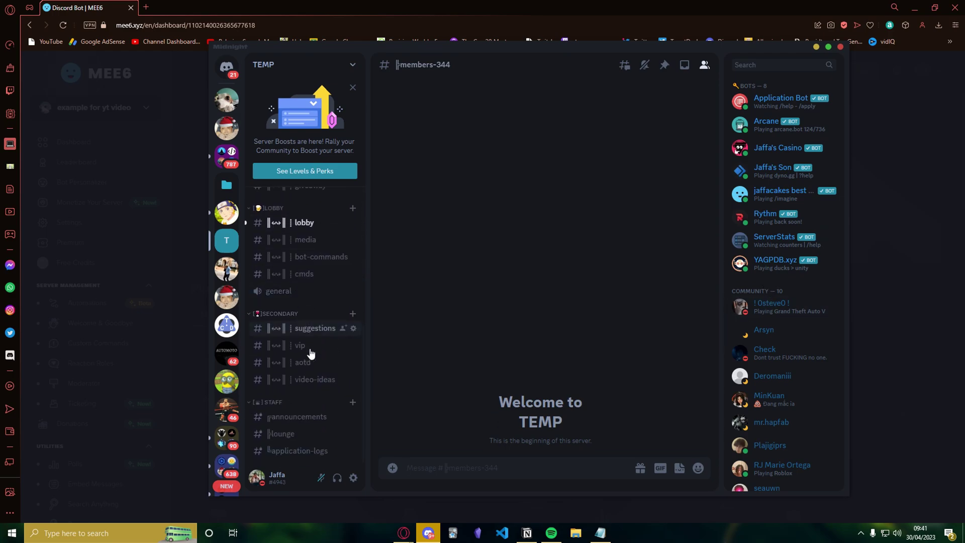
{"action": "scroll", "coordinate": [309, 352], "scroll_direction": "up", "scroll_amount": 5}
{"action": "scroll", "coordinate": [782, 240], "scroll_direction": "down", "scroll_amount": 1}
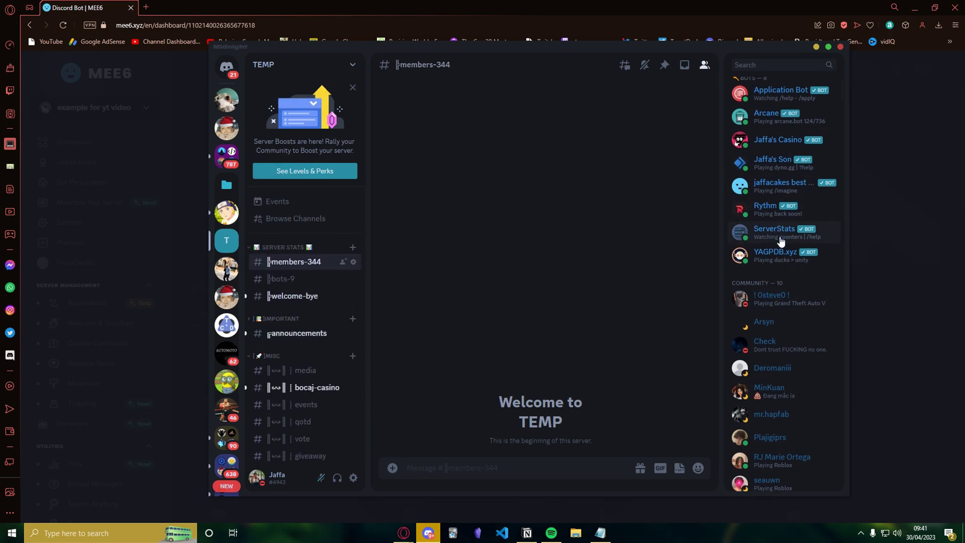
{"action": "scroll", "coordinate": [781, 301], "scroll_direction": "down", "scroll_amount": 2}
{"action": "scroll", "coordinate": [815, 362], "scroll_direction": "down", "scroll_amount": 5}
{"action": "scroll", "coordinate": [813, 344], "scroll_direction": "down", "scroll_amount": 3}
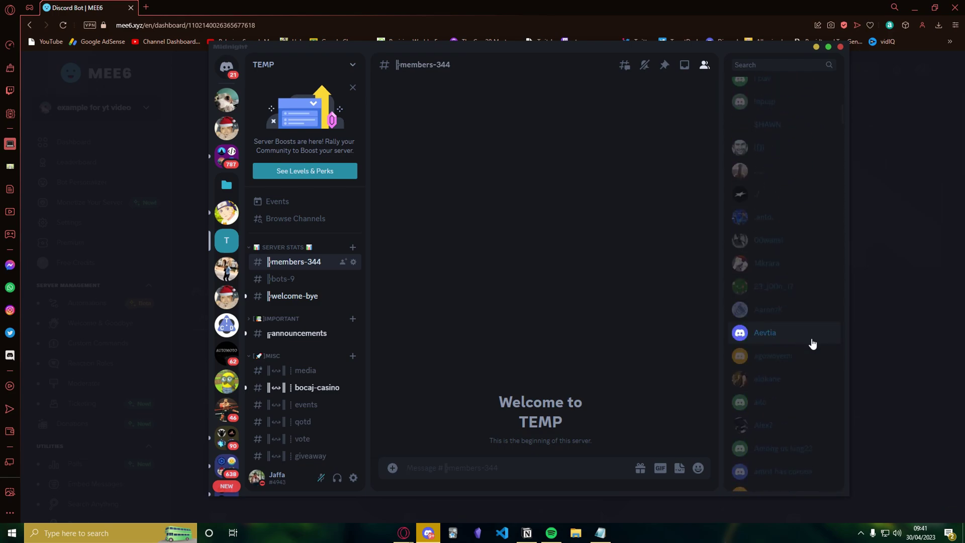
{"action": "scroll", "coordinate": [808, 317], "scroll_direction": "down", "scroll_amount": 3}
{"action": "scroll", "coordinate": [801, 295], "scroll_direction": "down", "scroll_amount": 3}
{"action": "scroll", "coordinate": [801, 276], "scroll_direction": "down", "scroll_amount": 3}
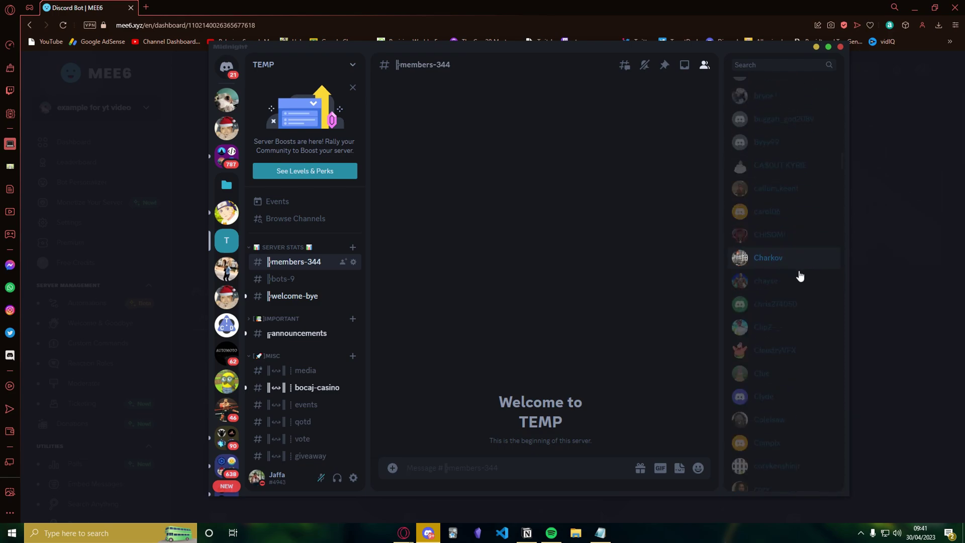
{"action": "scroll", "coordinate": [801, 276], "scroll_direction": "down", "scroll_amount": 3}
{"action": "scroll", "coordinate": [830, 227], "scroll_direction": "down", "scroll_amount": 5}
{"action": "scroll", "coordinate": [838, 287], "scroll_direction": "down", "scroll_amount": 5}
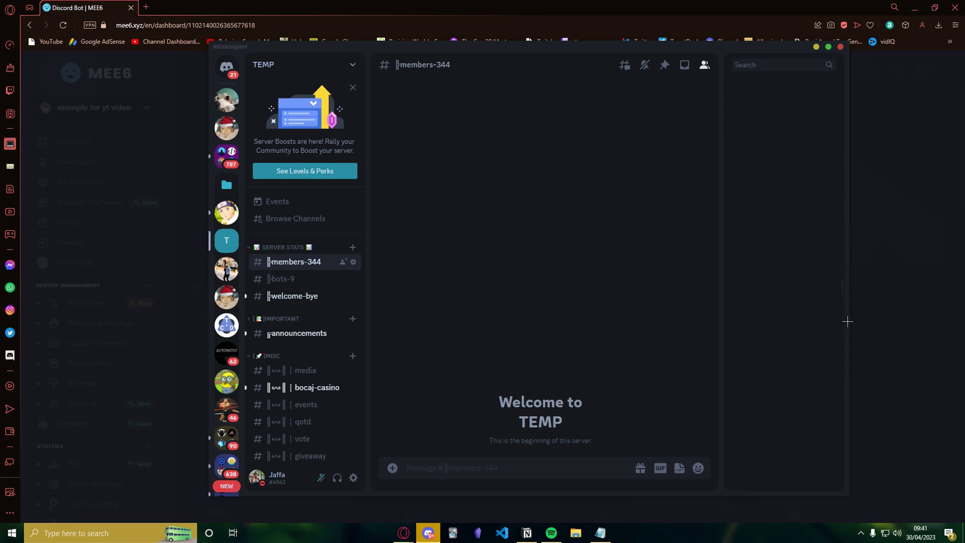
{"action": "scroll", "coordinate": [831, 302], "scroll_direction": "up", "scroll_amount": 10}
{"action": "left_click", "coordinate": [764, 107]}
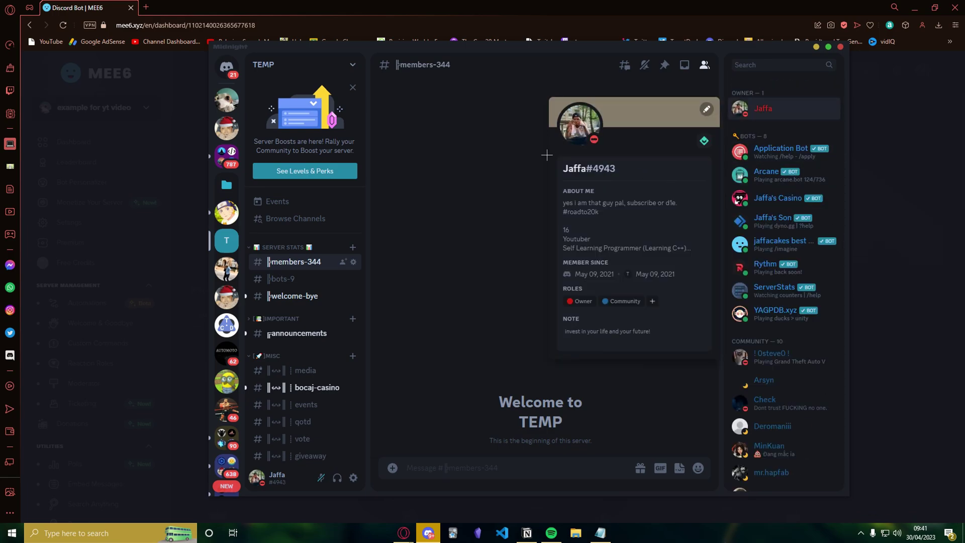
{"action": "left_click", "coordinate": [503, 143]}
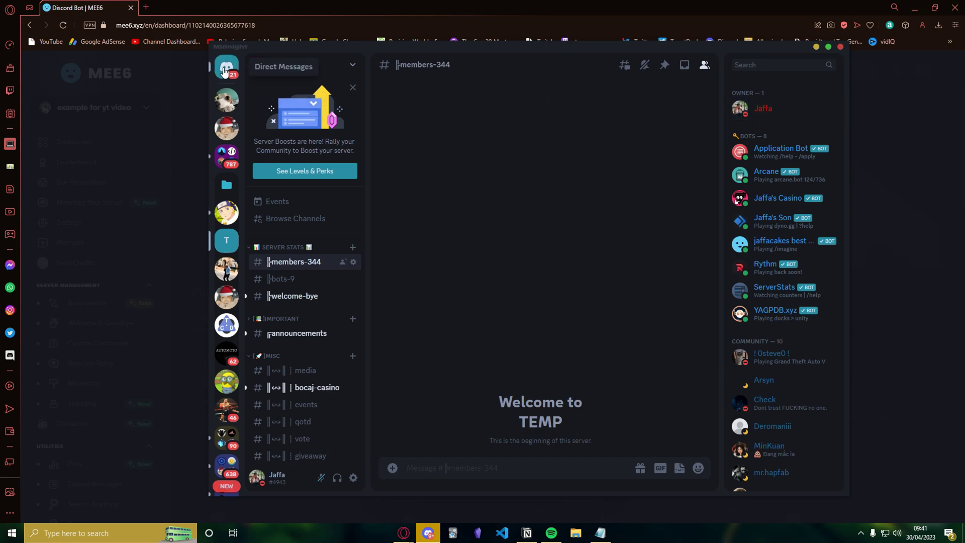
{"action": "left_click", "coordinate": [227, 99]}
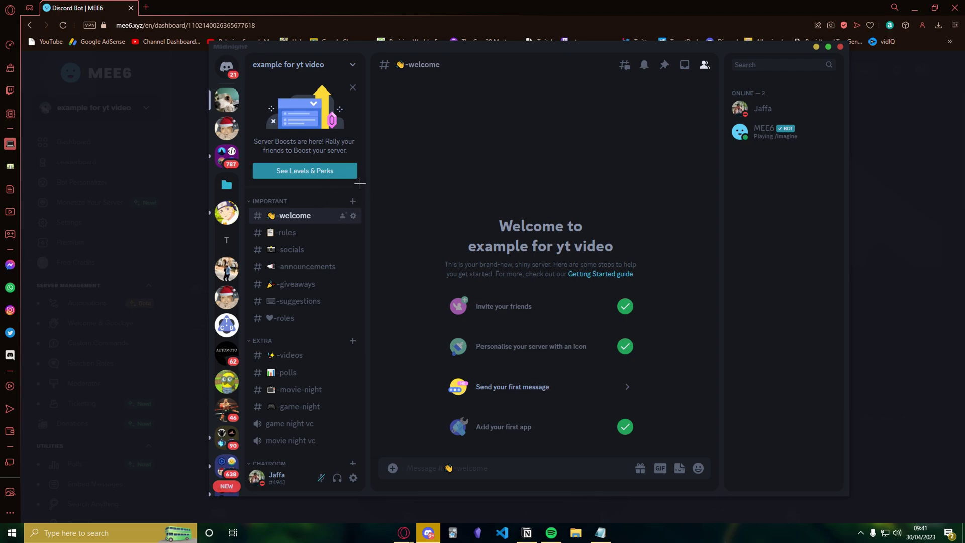
Step: Create a new text channel named 'welcome' in the IMPORTANT category
{"action": "left_click", "coordinate": [260, 201]}
{"action": "right_click", "coordinate": [279, 197]}
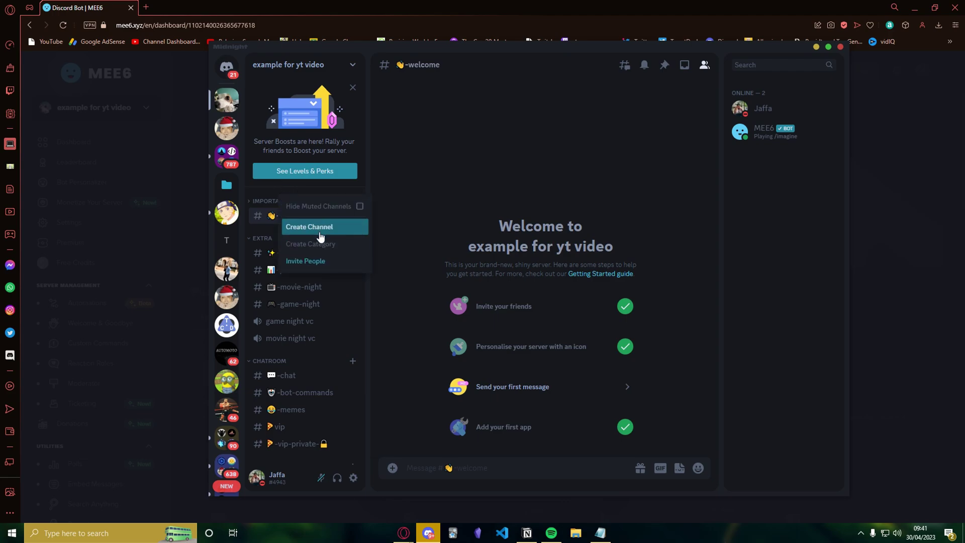
{"action": "left_click", "coordinate": [310, 223]}
{"action": "type", "text": "welc"}
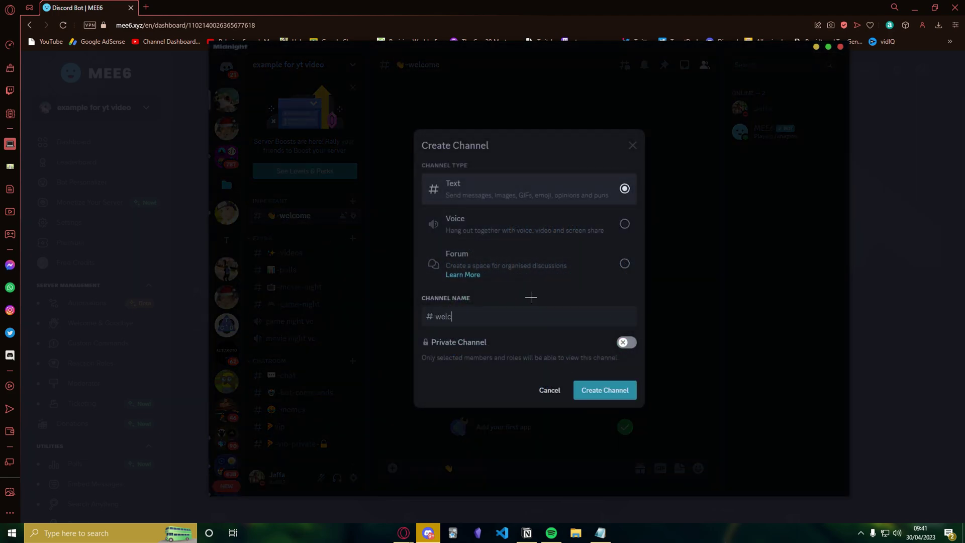
{"action": "type", "text": "ome"}
{"action": "key", "text": "Return"}
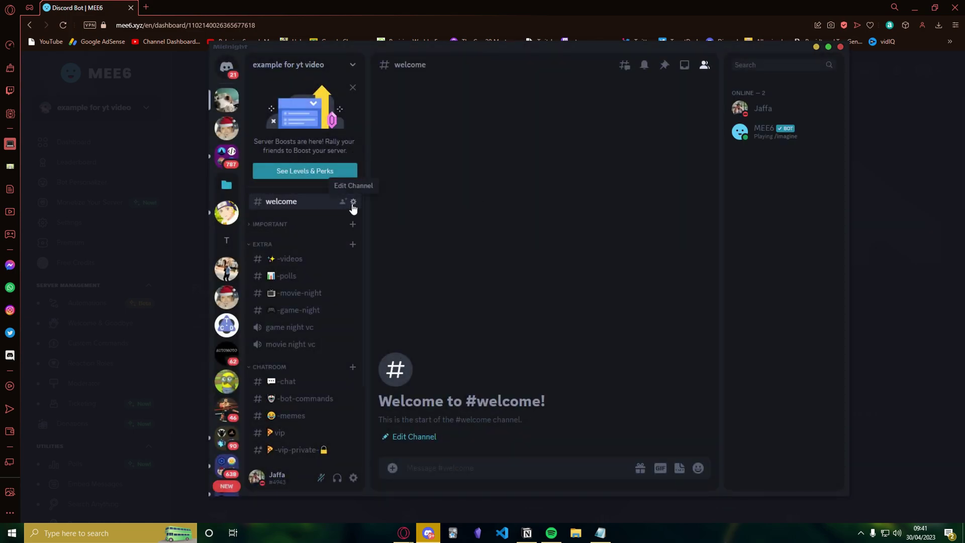
{"action": "left_click", "coordinate": [354, 203]}
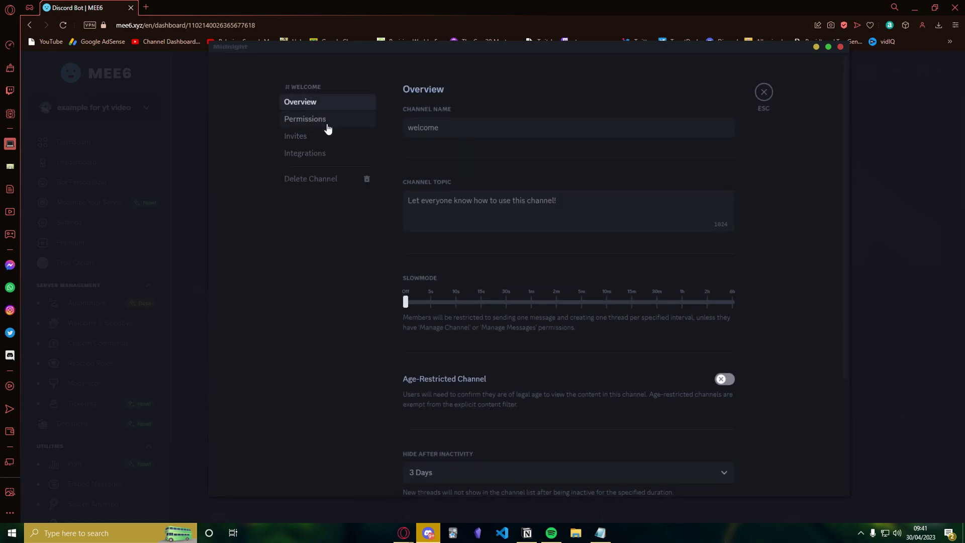
{"action": "left_click", "coordinate": [305, 119]}
{"action": "scroll", "coordinate": [668, 310], "scroll_direction": "down", "scroll_amount": 5}
{"action": "scroll", "coordinate": [669, 310], "scroll_direction": "down", "scroll_amount": 3}
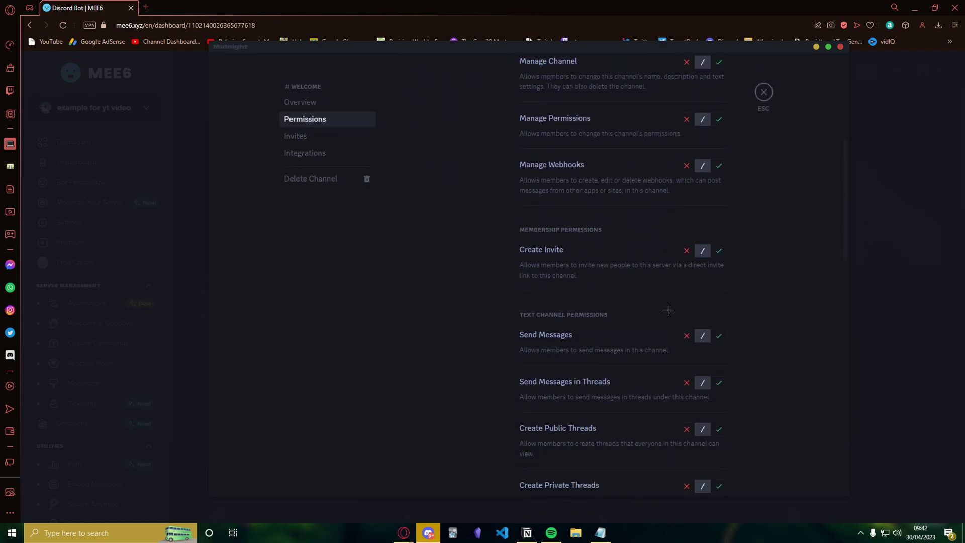
{"action": "left_click", "coordinate": [687, 336]}
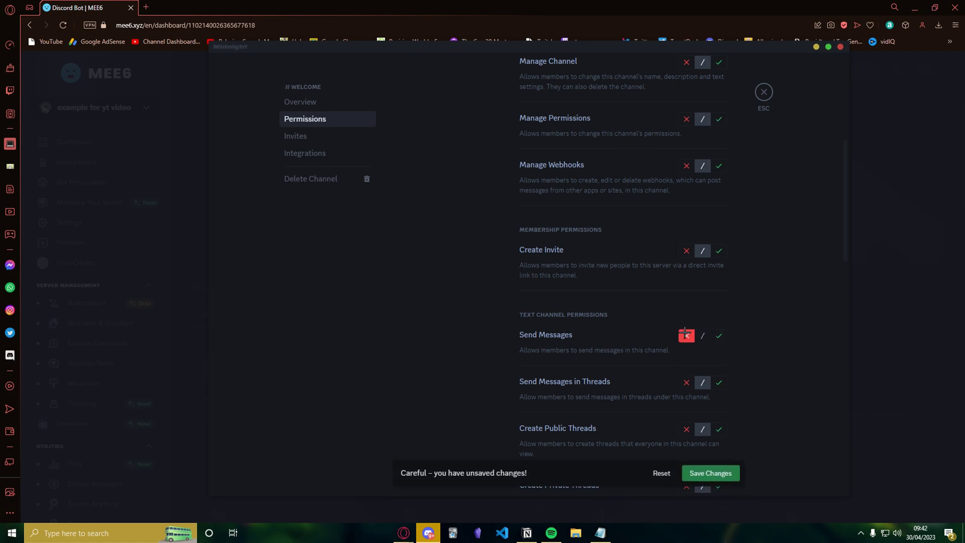
{"action": "left_click", "coordinate": [711, 473]}
{"action": "scroll", "coordinate": [649, 347], "scroll_direction": "up", "scroll_amount": 5}
{"action": "scroll", "coordinate": [611, 339], "scroll_direction": "up", "scroll_amount": 5}
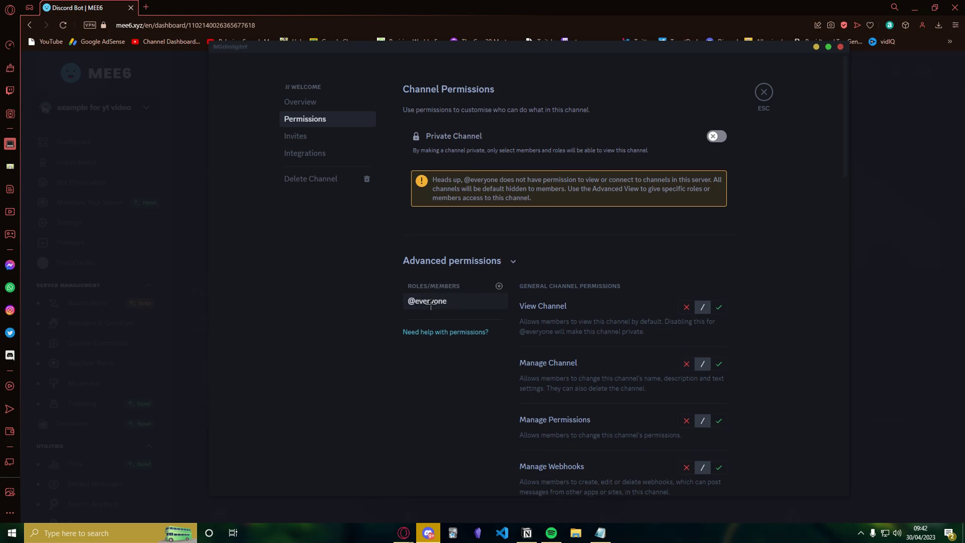
{"action": "scroll", "coordinate": [611, 302], "scroll_direction": "down", "scroll_amount": 5}
{"action": "scroll", "coordinate": [690, 310], "scroll_direction": "down", "scroll_amount": 5}
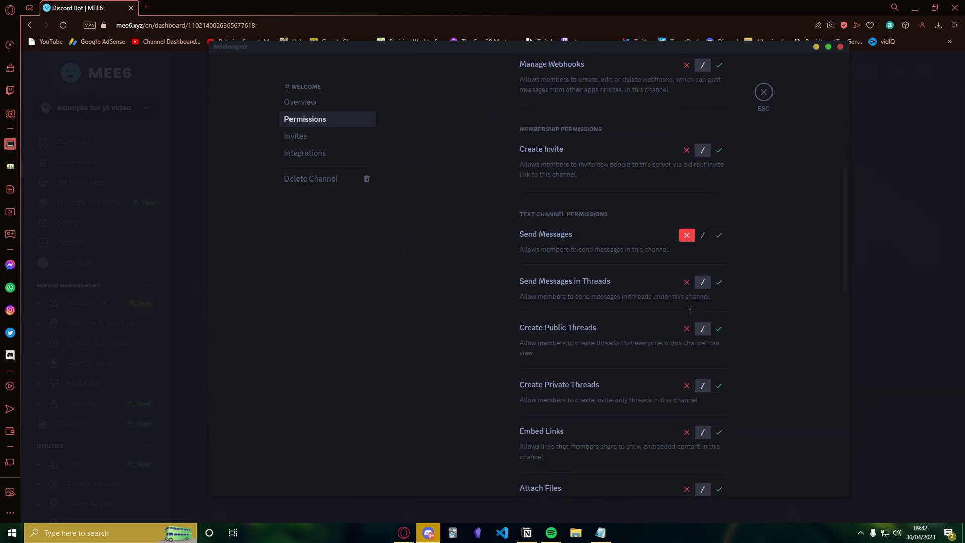
{"action": "left_click", "coordinate": [764, 92]}
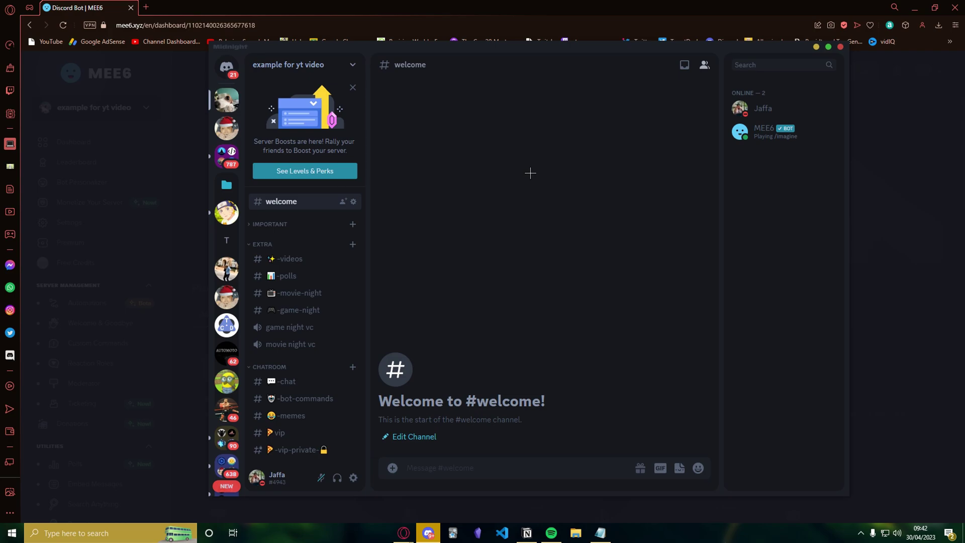
{"action": "left_click", "coordinate": [818, 52]}
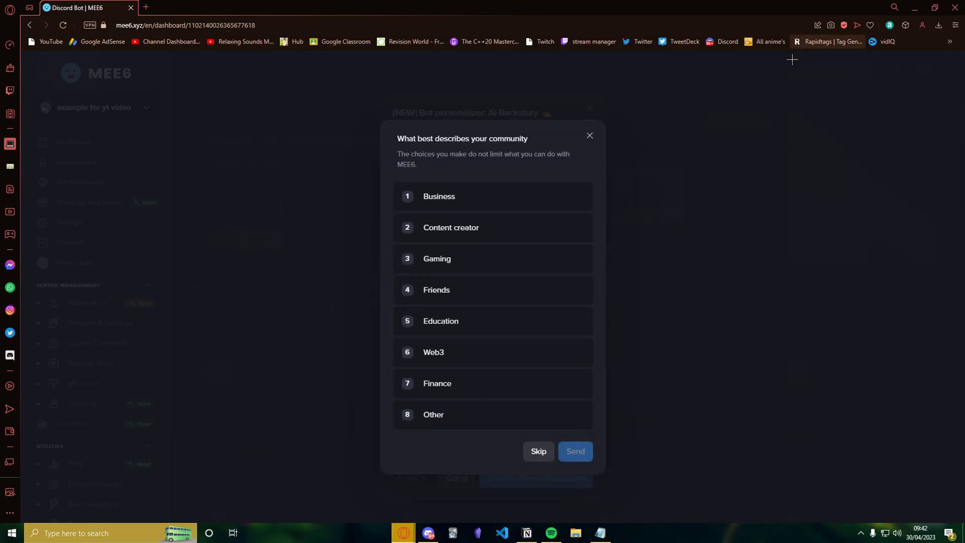
{"action": "left_click", "coordinate": [543, 452]}
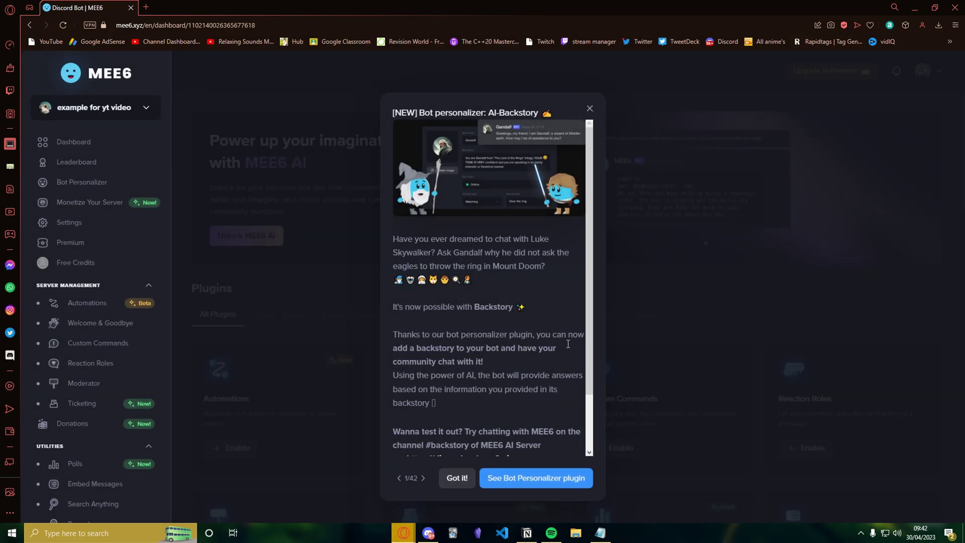
{"action": "left_click", "coordinate": [457, 478]}
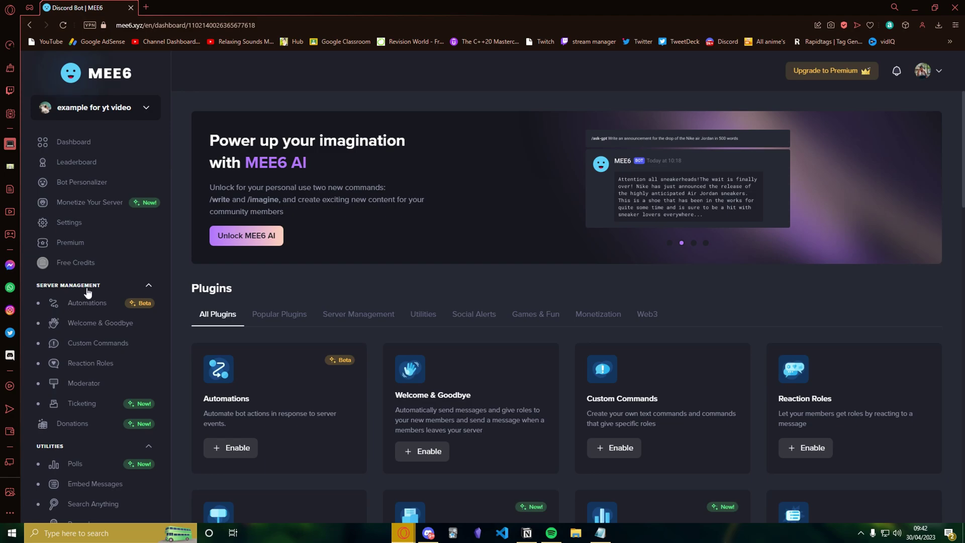
Step: Start Welcome & Goodbye with join messages posted to -welcome as plain text
{"action": "left_click", "coordinate": [87, 323]}
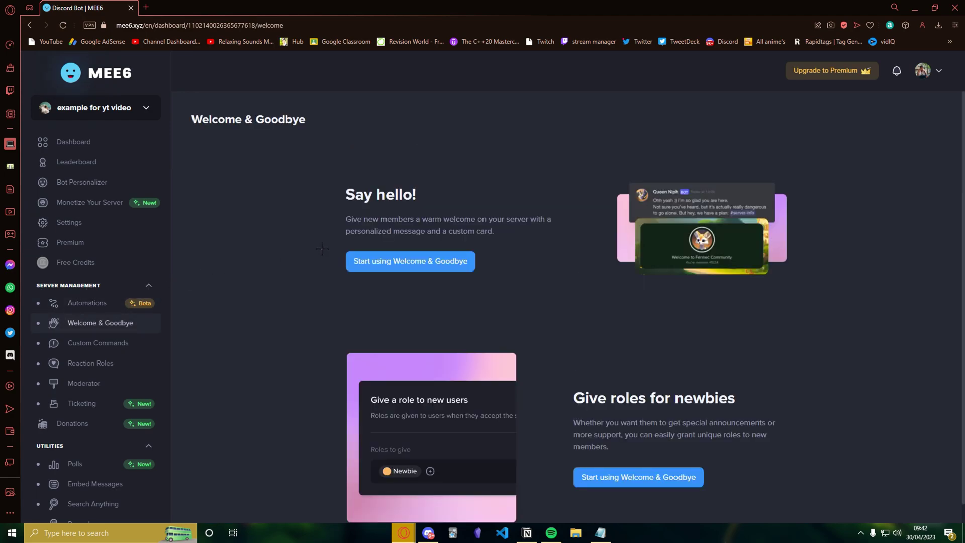
{"action": "left_click", "coordinate": [415, 264]}
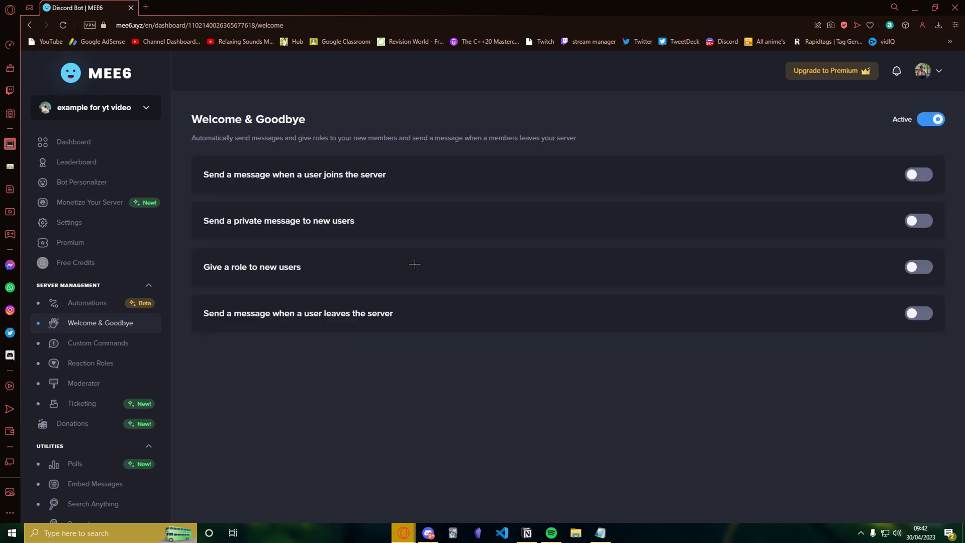
{"action": "left_click", "coordinate": [920, 175]}
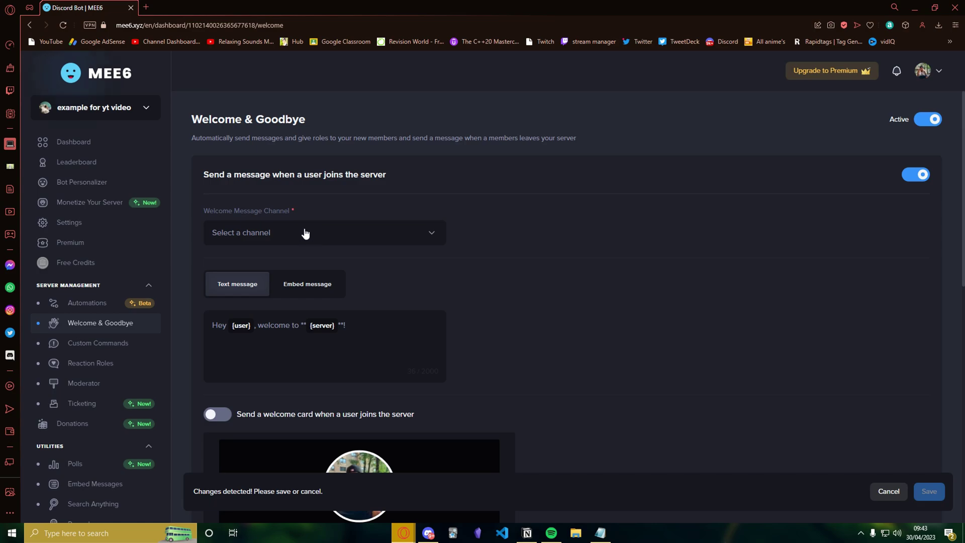
{"action": "left_click", "coordinate": [302, 234]}
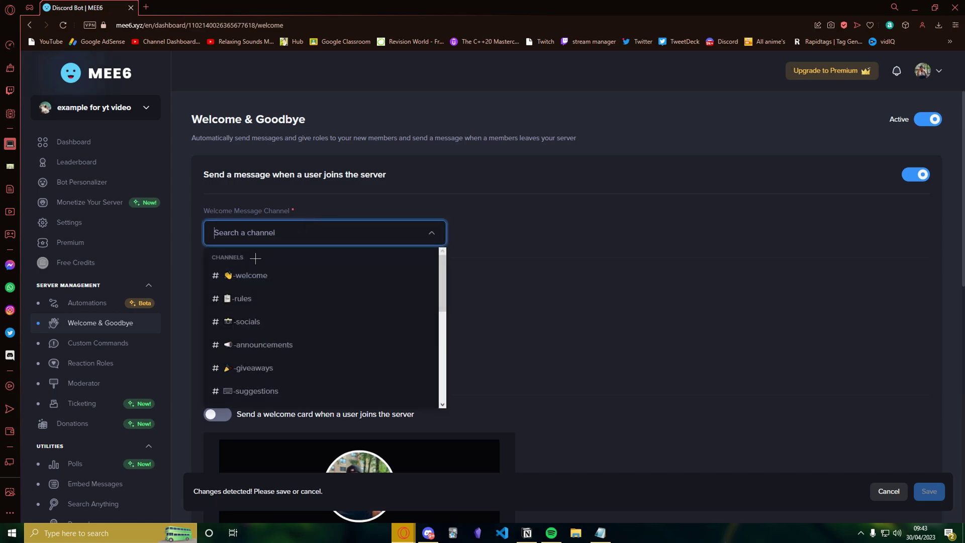
{"action": "left_click", "coordinate": [288, 280]}
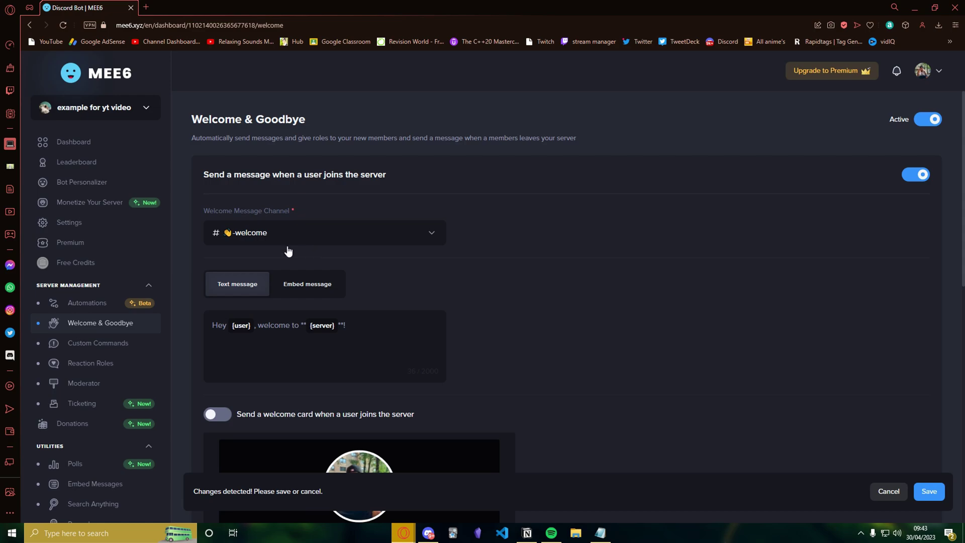
{"action": "left_click", "coordinate": [313, 284]}
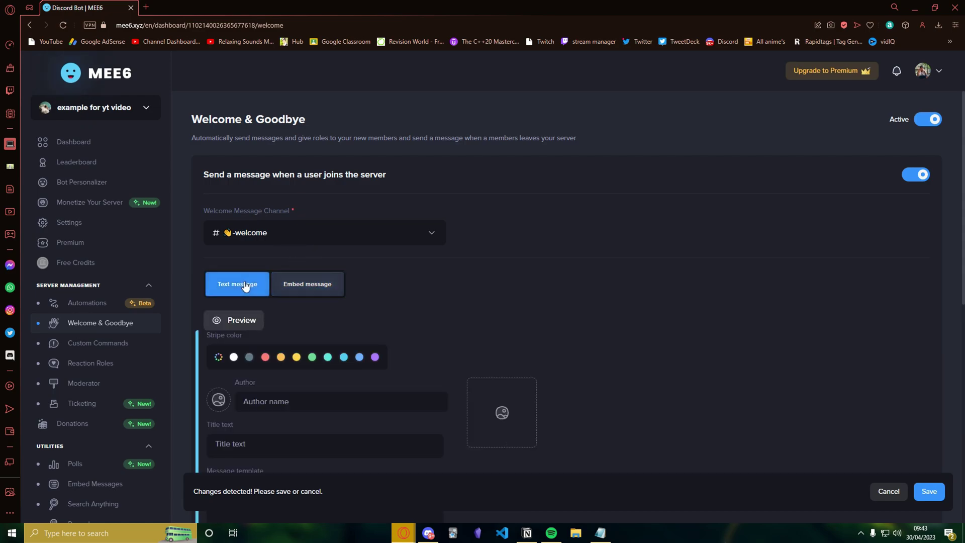
{"action": "scroll", "coordinate": [301, 287], "scroll_direction": "down", "scroll_amount": 3}
{"action": "scroll", "coordinate": [340, 286], "scroll_direction": "down", "scroll_amount": 4}
{"action": "scroll", "coordinate": [398, 290], "scroll_direction": "up", "scroll_amount": 2}
{"action": "scroll", "coordinate": [398, 290], "scroll_direction": "up", "scroll_amount": 3}
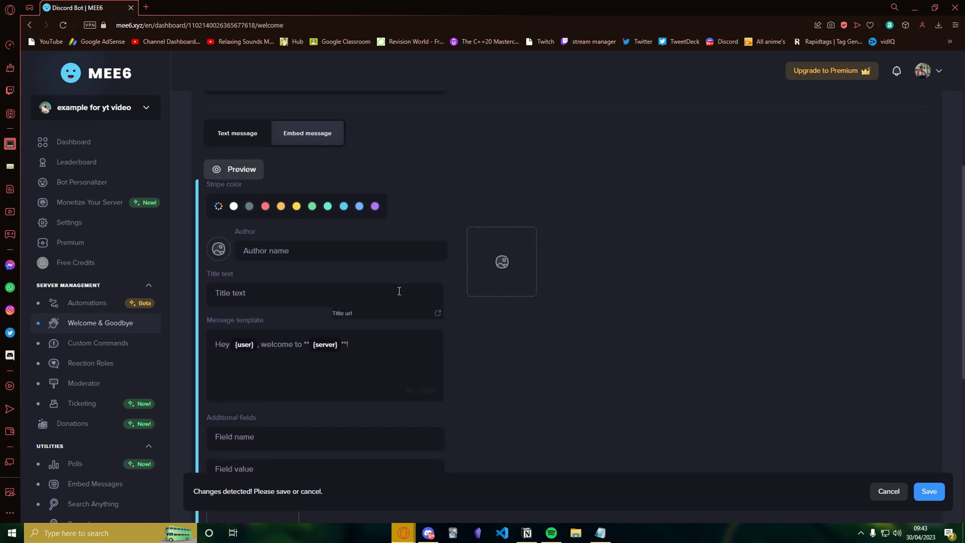
{"action": "scroll", "coordinate": [316, 317], "scroll_direction": "down", "scroll_amount": 3}
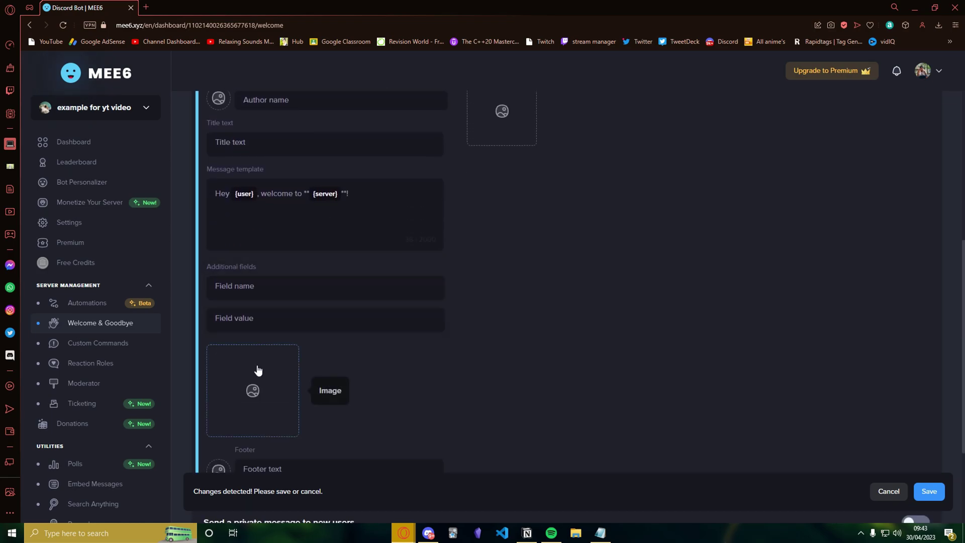
{"action": "scroll", "coordinate": [257, 377], "scroll_direction": "down", "scroll_amount": 2}
{"action": "scroll", "coordinate": [242, 407], "scroll_direction": "up", "scroll_amount": 1}
{"action": "scroll", "coordinate": [227, 385], "scroll_direction": "up", "scroll_amount": 2}
{"action": "scroll", "coordinate": [218, 379], "scroll_direction": "up", "scroll_amount": 5}
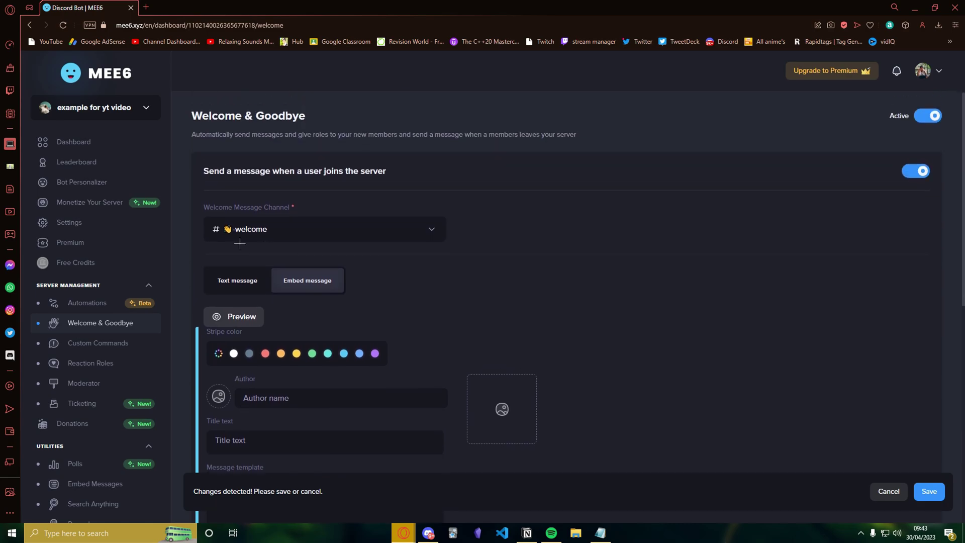
{"action": "left_click", "coordinate": [238, 284]}
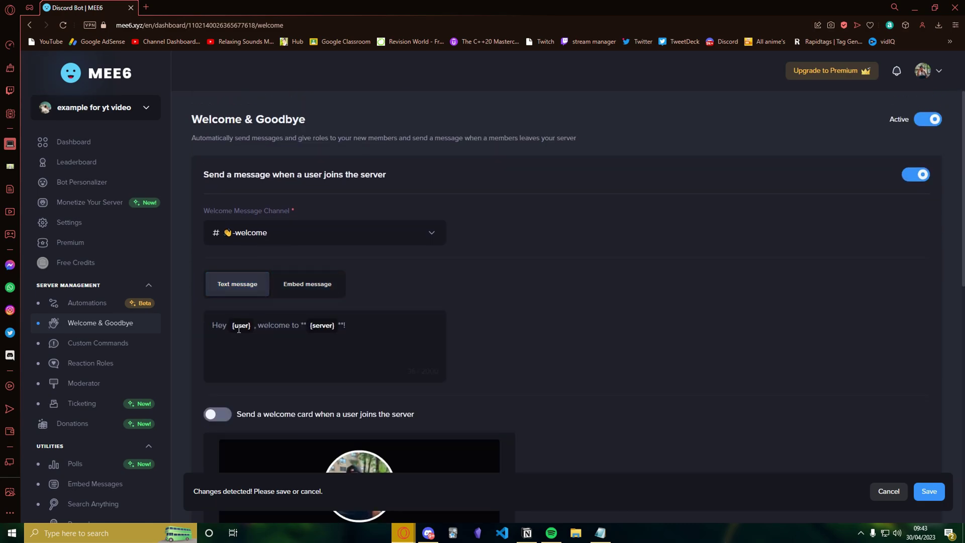
Step: Edit the welcome message wording, fixing the misspelled 'server'
{"action": "left_click", "coordinate": [370, 325]}
{"action": "type", "text": "Please follow"}
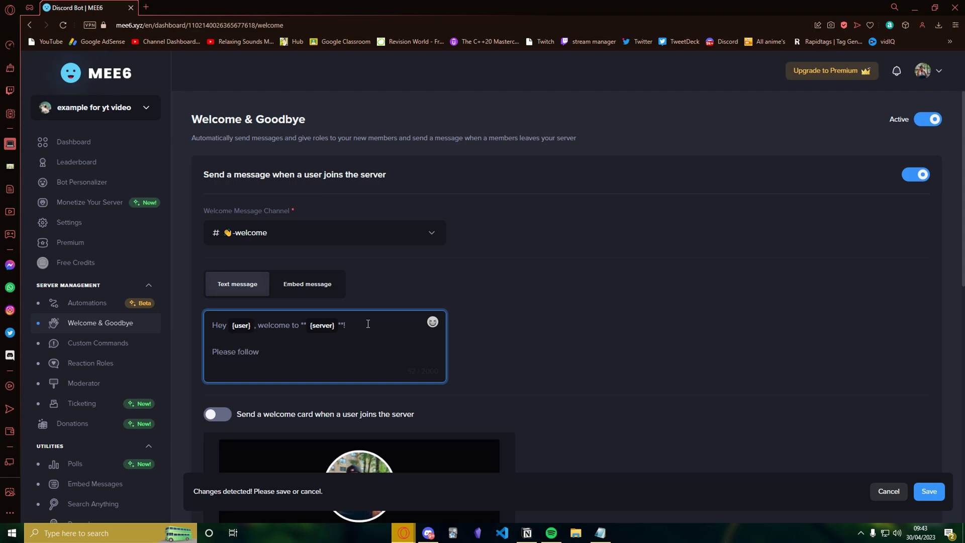
{"action": "key", "text": "BackSpace"}
{"action": "key", "text": "BackSpace"}
{"action": "key", "text": "BackSpace"}
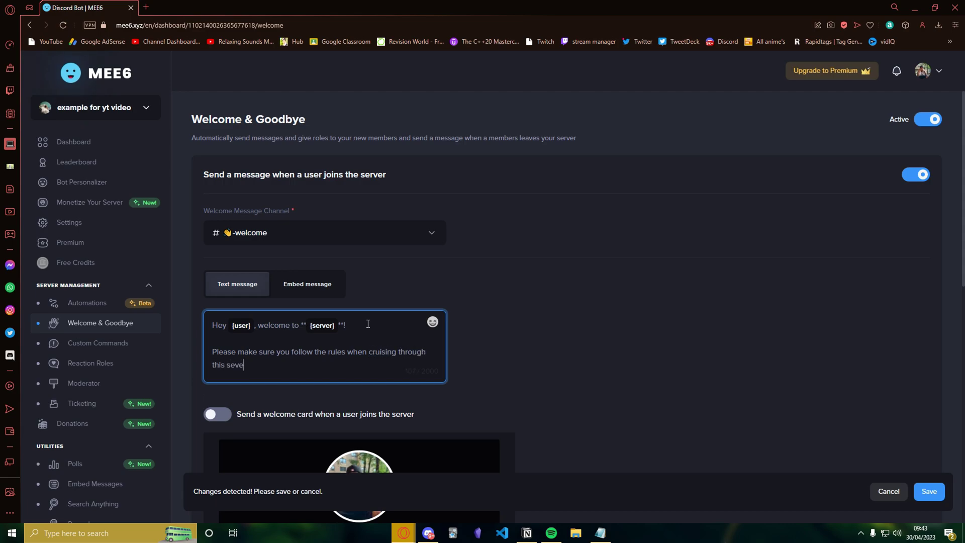
{"action": "left_click", "coordinate": [240, 367]}
{"action": "type", "text": "r"}
{"action": "left_click", "coordinate": [432, 322]}
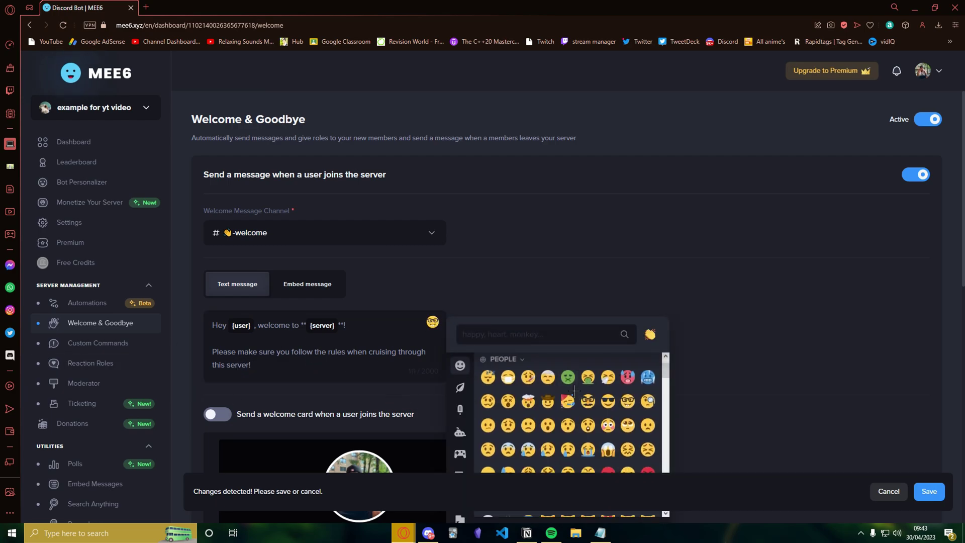
{"action": "scroll", "coordinate": [573, 393], "scroll_direction": "down", "scroll_amount": 5}
{"action": "scroll", "coordinate": [573, 396], "scroll_direction": "down", "scroll_amount": 5}
{"action": "scroll", "coordinate": [575, 398], "scroll_direction": "down", "scroll_amount": 3}
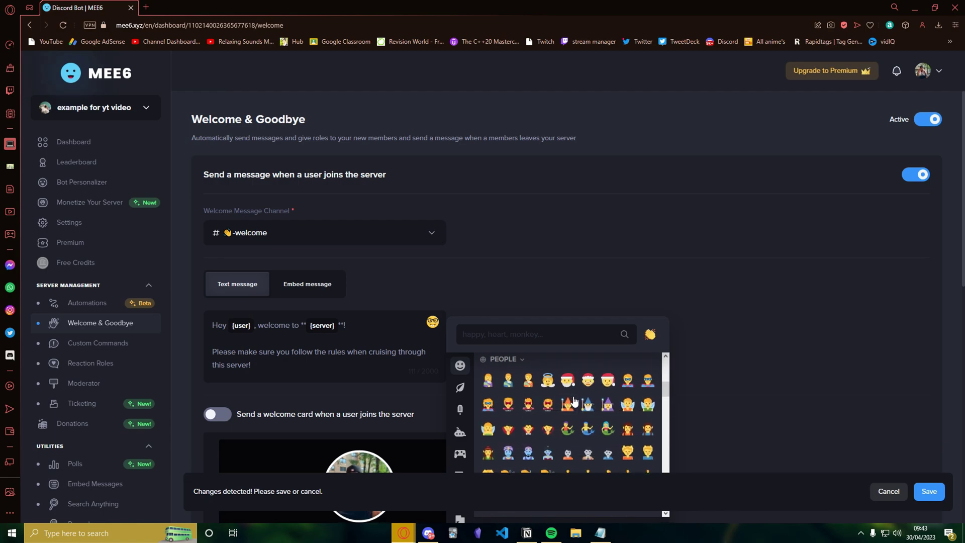
{"action": "scroll", "coordinate": [575, 399], "scroll_direction": "up", "scroll_amount": 3}
{"action": "scroll", "coordinate": [603, 403], "scroll_direction": "up", "scroll_amount": 3}
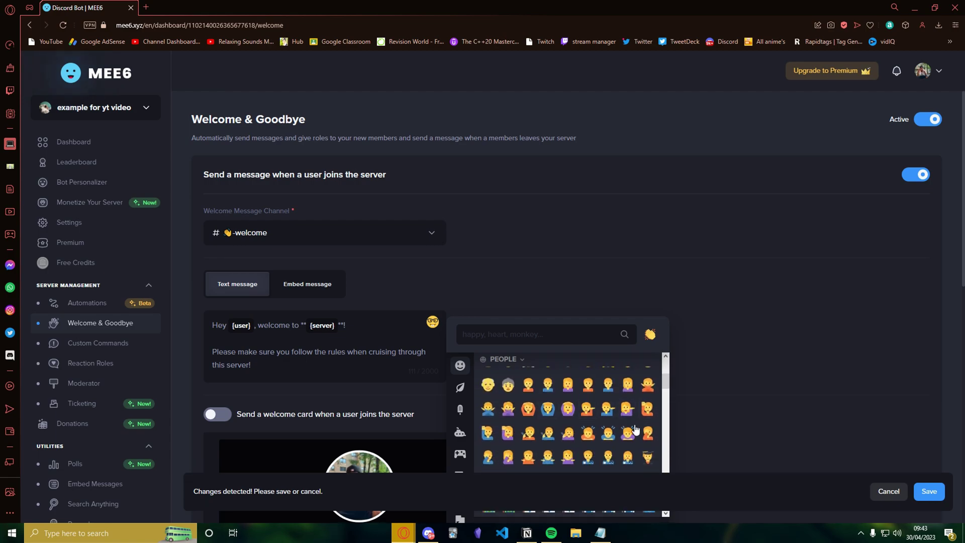
Step: Save the welcome settings and search the emoji picker for 'wave'
{"action": "left_click", "coordinate": [930, 492]}
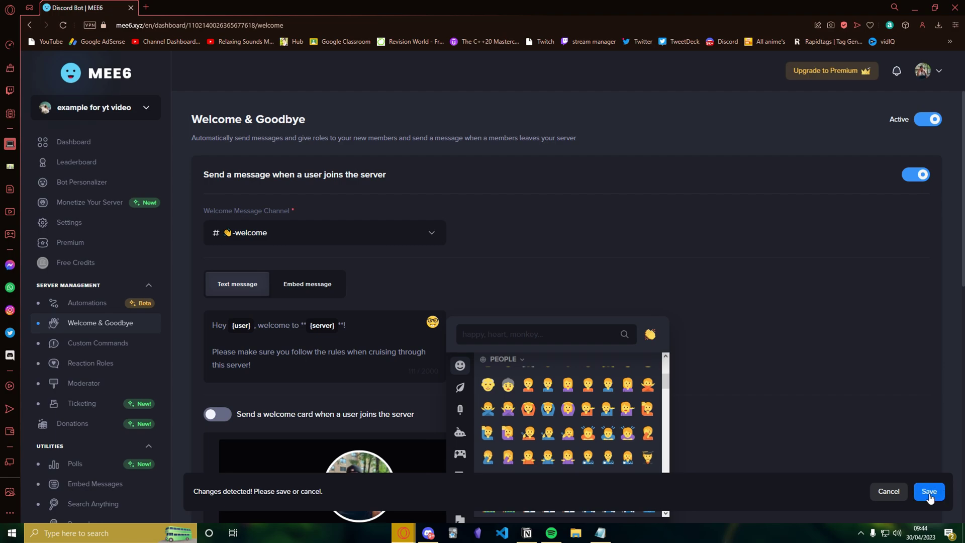
{"action": "left_click", "coordinate": [433, 323]}
{"action": "scroll", "coordinate": [526, 392], "scroll_direction": "down", "scroll_amount": 3}
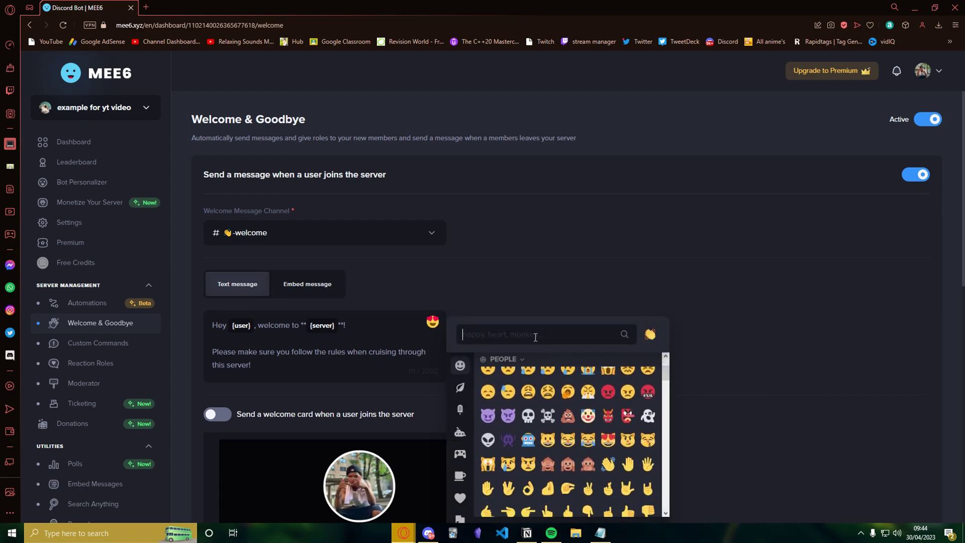
{"action": "type", "text": "weva"}
{"action": "key", "text": "BackSpace"}
{"action": "key", "text": "BackSpace"}
{"action": "key", "text": "BackSpace"}
{"action": "type", "text": "wave"}
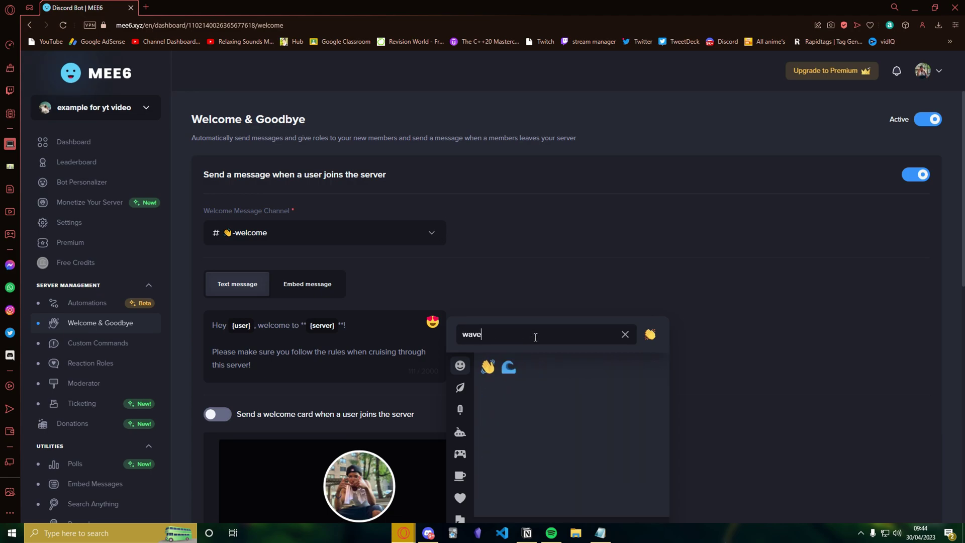
Step: Add the waving-hand emoji to the message end and enable the join welcome card
{"action": "left_click", "coordinate": [489, 367]}
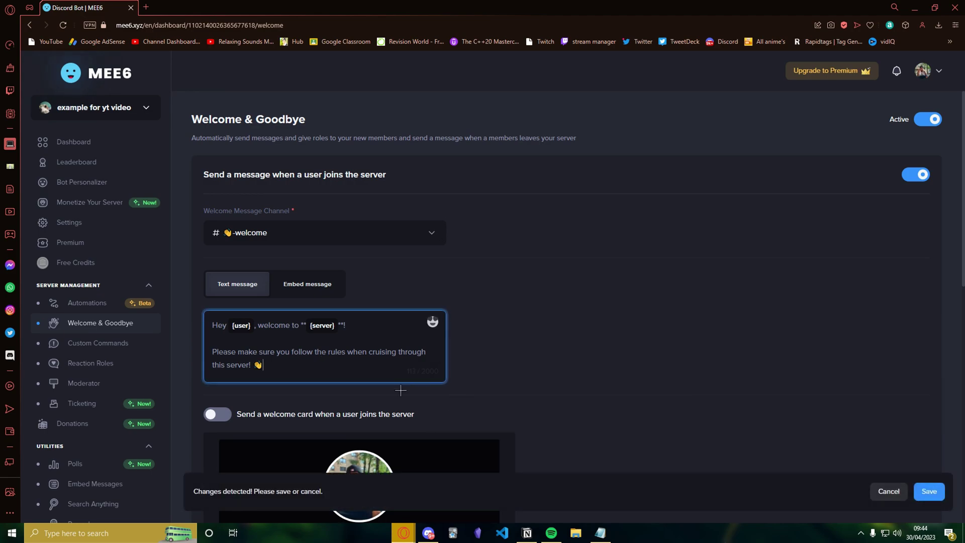
{"action": "scroll", "coordinate": [302, 340], "scroll_direction": "down", "scroll_amount": 3}
{"action": "scroll", "coordinate": [356, 243], "scroll_direction": "up", "scroll_amount": 3}
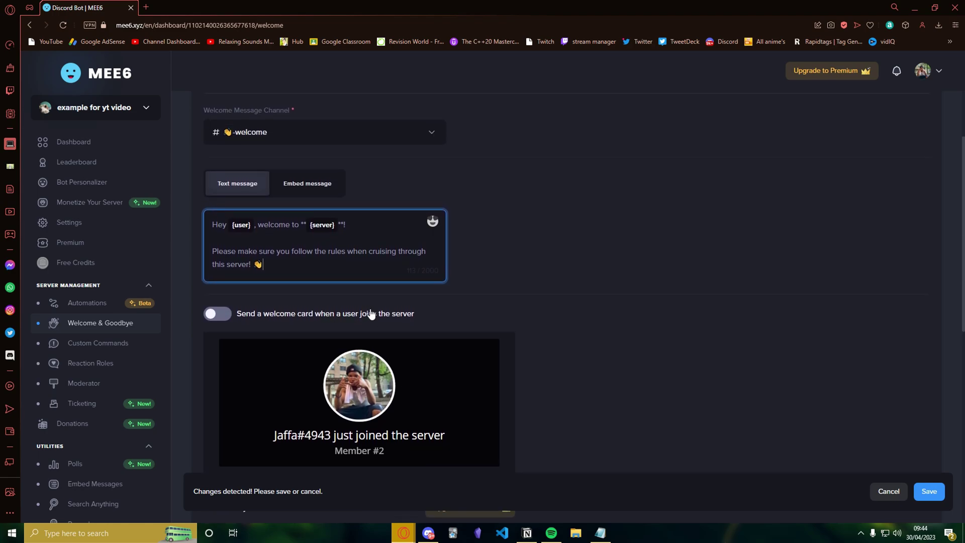
{"action": "scroll", "coordinate": [375, 317], "scroll_direction": "down", "scroll_amount": 2}
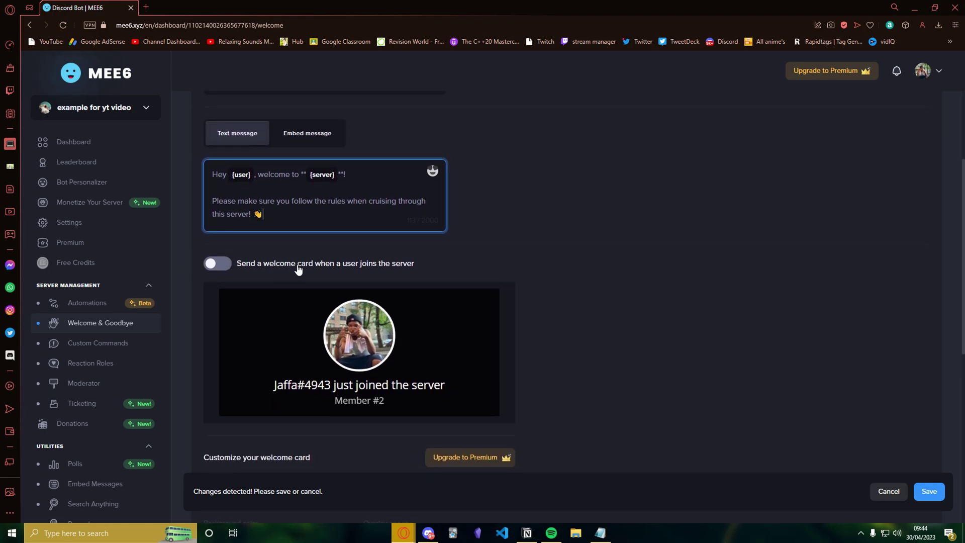
{"action": "left_click", "coordinate": [214, 263]}
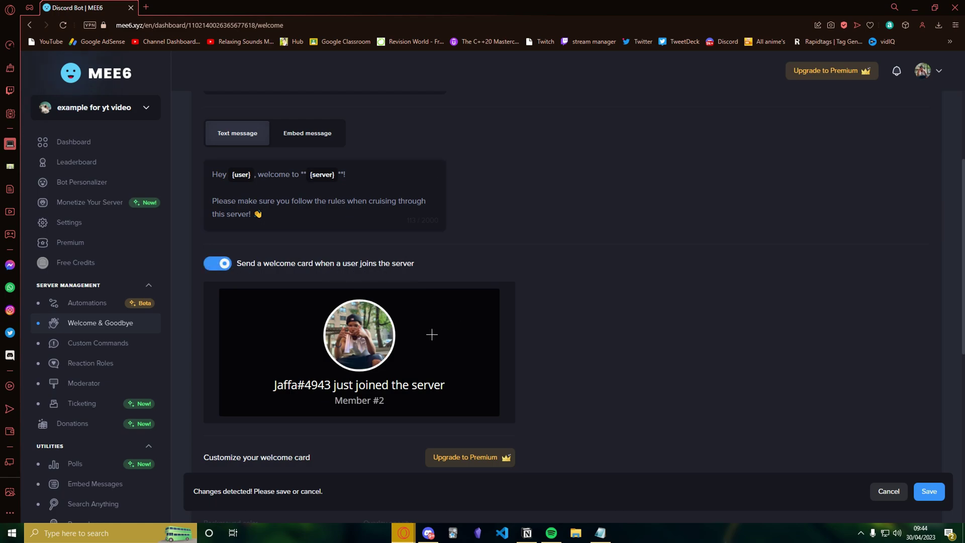
{"action": "triple_click", "coordinate": [382, 404]}
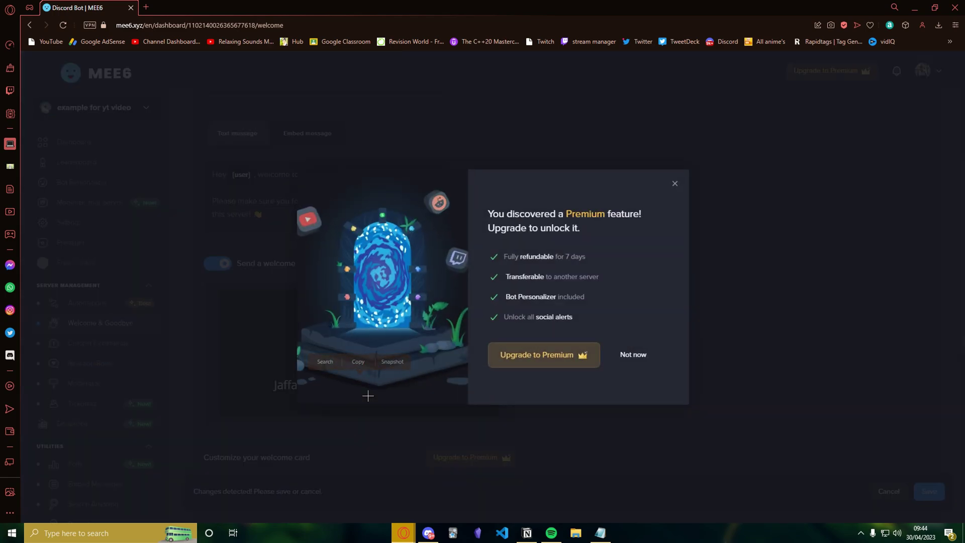
{"action": "left_click", "coordinate": [676, 184]}
{"action": "scroll", "coordinate": [305, 340], "scroll_direction": "down", "scroll_amount": 2}
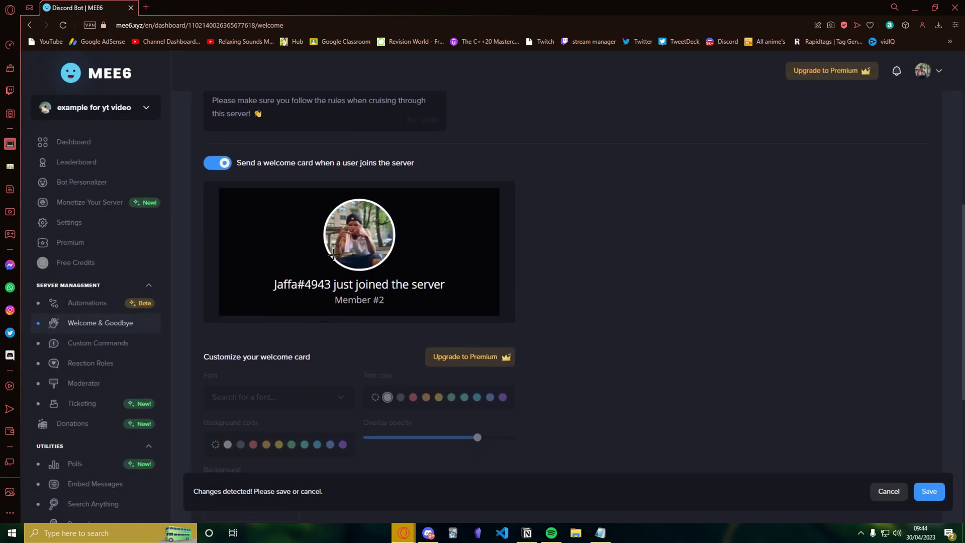
{"action": "scroll", "coordinate": [295, 276], "scroll_direction": "down", "scroll_amount": 2}
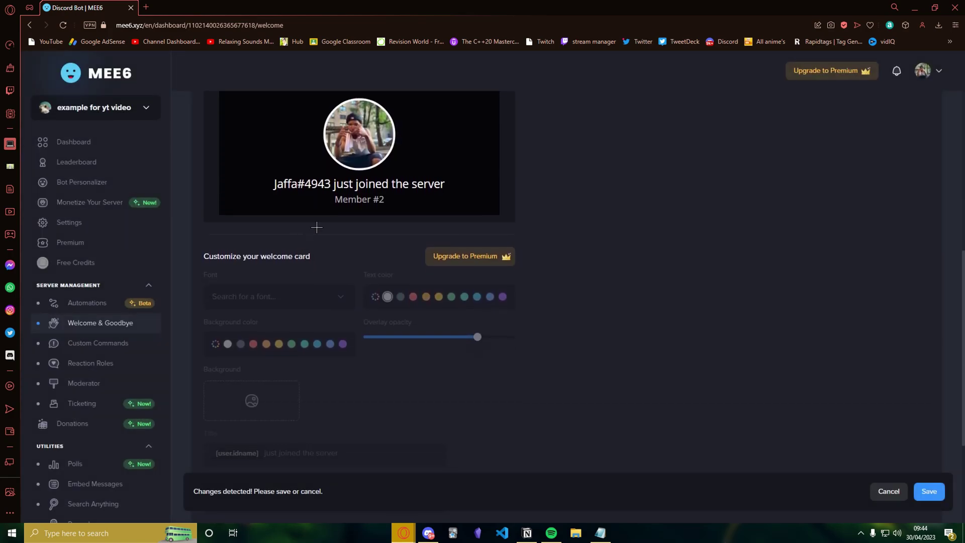
{"action": "scroll", "coordinate": [323, 222], "scroll_direction": "down", "scroll_amount": 3}
{"action": "scroll", "coordinate": [324, 221], "scroll_direction": "up", "scroll_amount": 3}
{"action": "scroll", "coordinate": [323, 222], "scroll_direction": "up", "scroll_amount": 1}
{"action": "scroll", "coordinate": [323, 221], "scroll_direction": "up", "scroll_amount": 2}
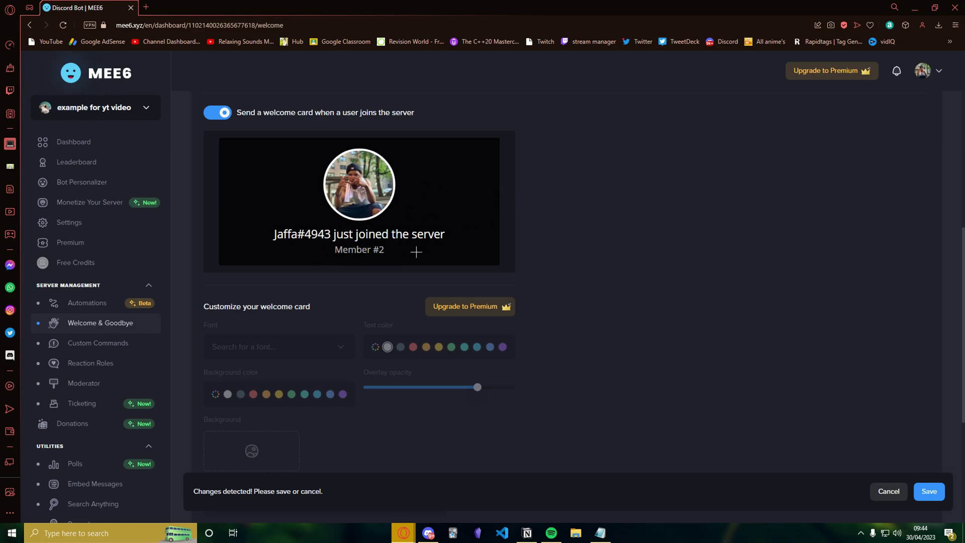
Step: View a welcome card image in another server's welcome channel for reference
{"action": "left_click", "coordinate": [427, 533]}
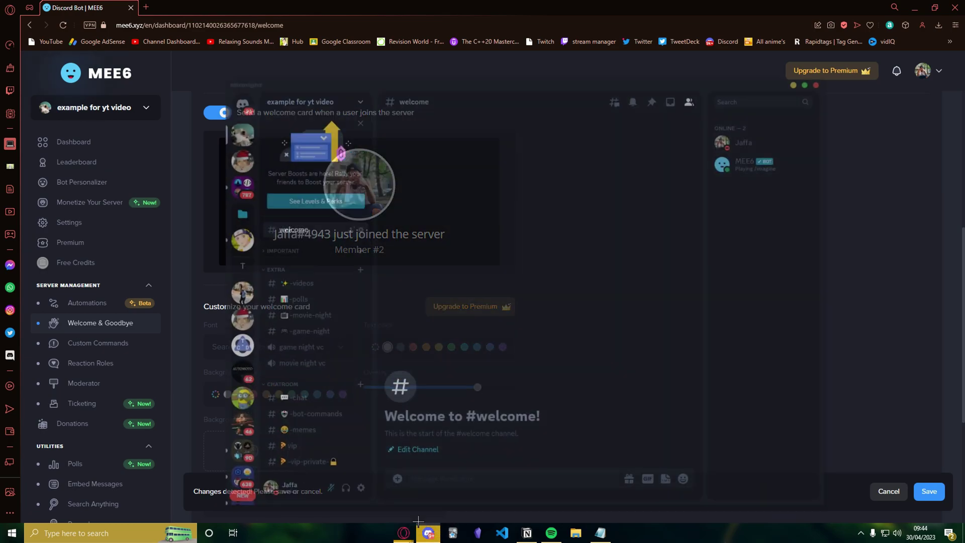
{"action": "left_click", "coordinate": [227, 212]}
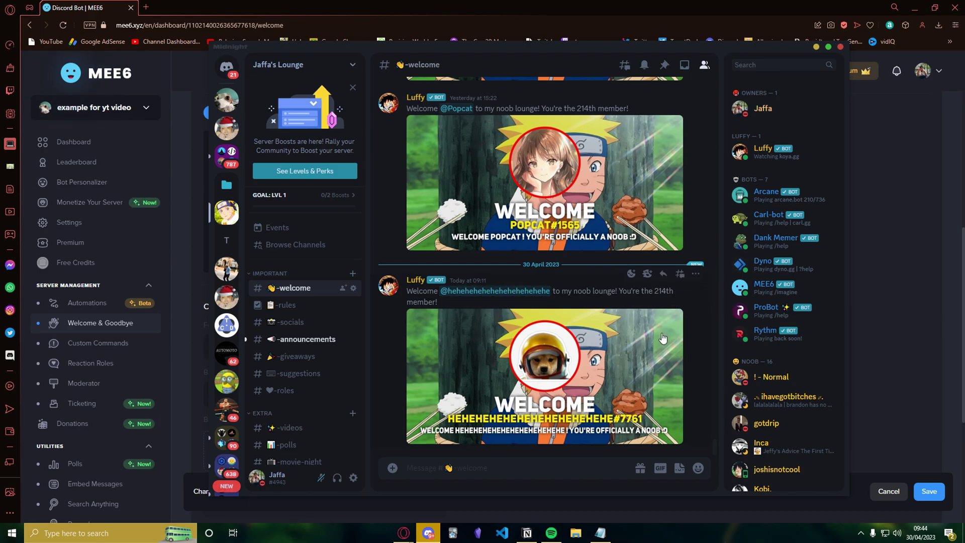
{"action": "left_click", "coordinate": [516, 370]}
{"action": "key", "text": "Escape"}
Step: Save the MEE6 welcome card settings and return to Discord
{"action": "key", "text": "alt+Tab"}
{"action": "left_click", "coordinate": [929, 491]}
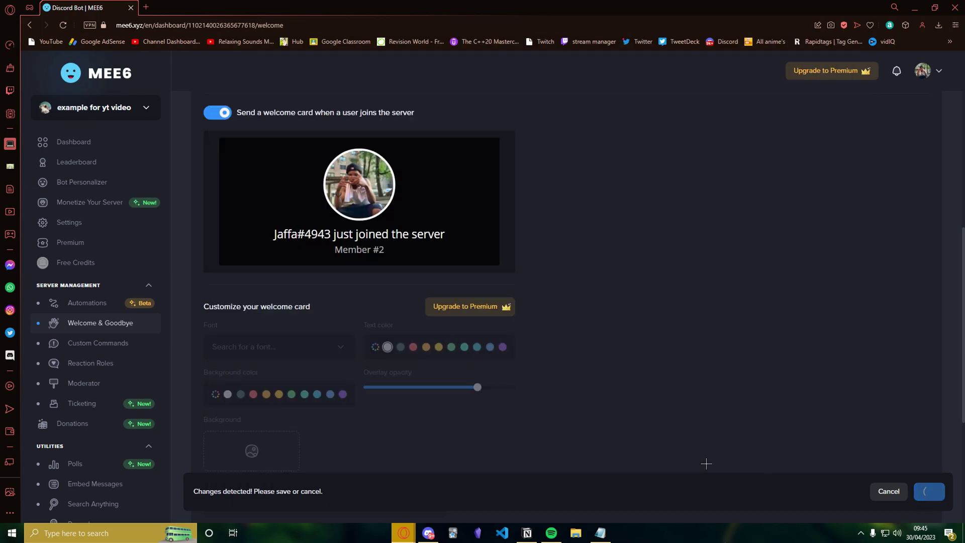
{"action": "left_click", "coordinate": [428, 533]}
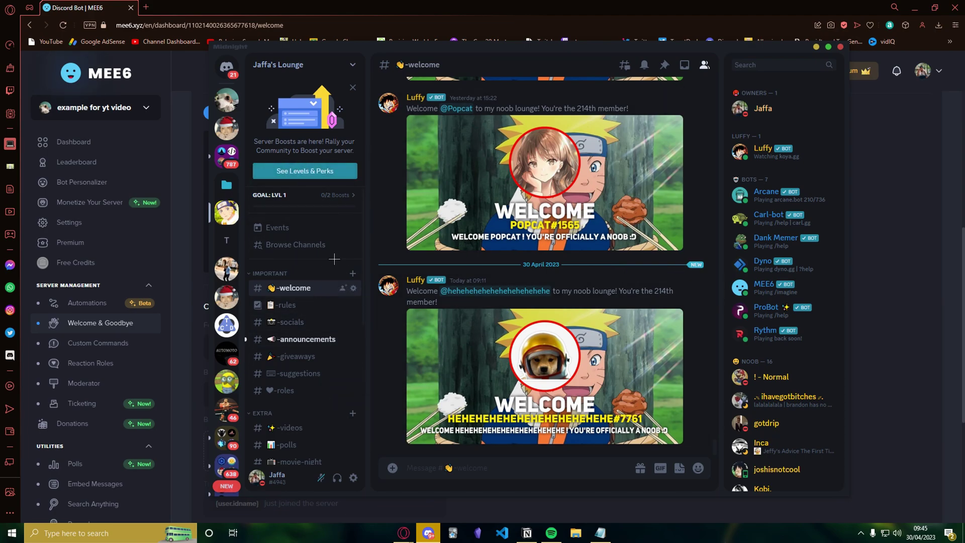
Step: Invite Jaffa's Alt to 'example for yt video' via the server's Invite People dialog
{"action": "left_click", "coordinate": [226, 98]}
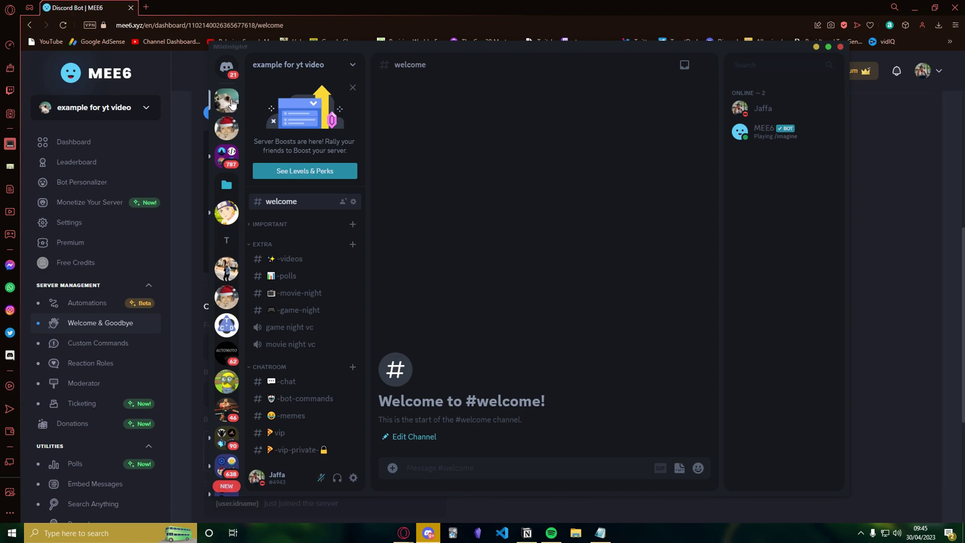
{"action": "right_click", "coordinate": [227, 98]}
{"action": "left_click", "coordinate": [295, 133]}
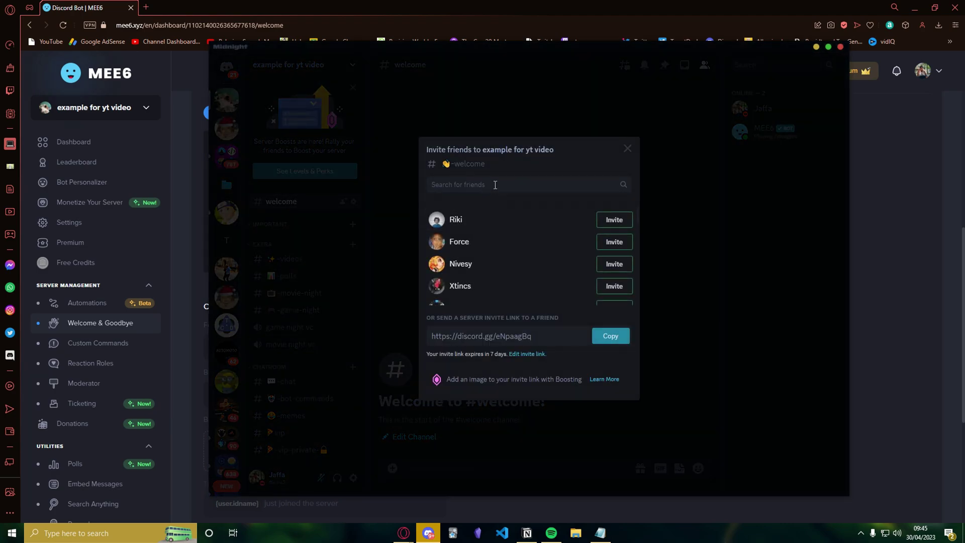
{"action": "type", "text": "jaffa"}
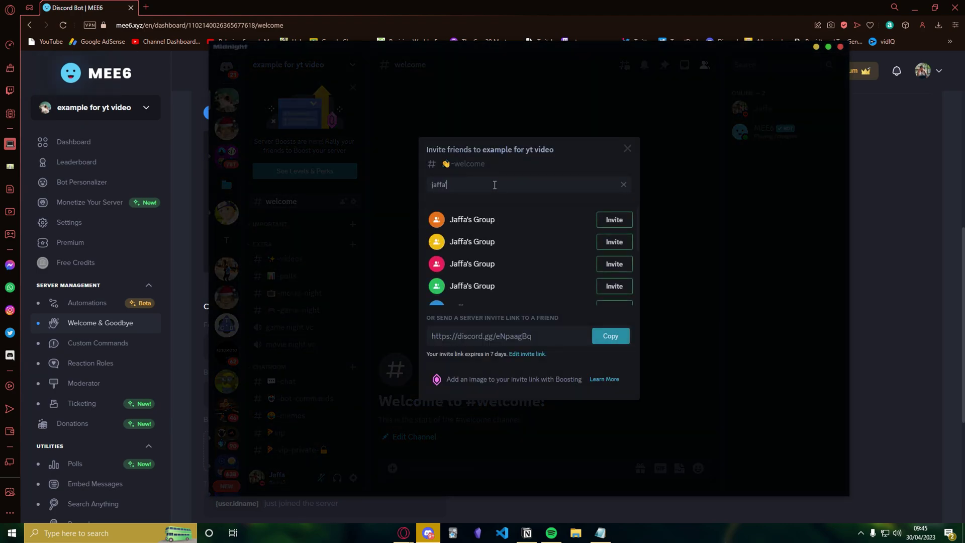
{"action": "type", "text": "'s aslt"}
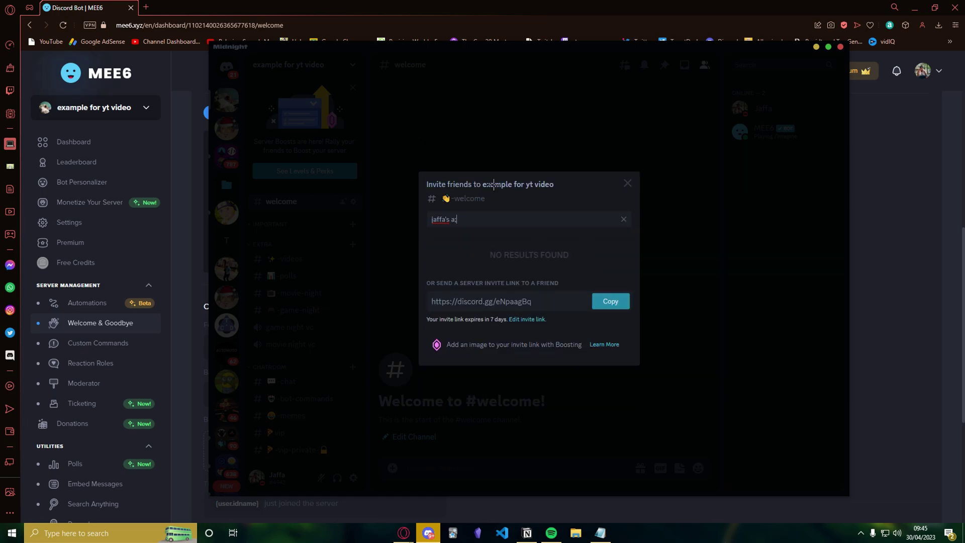
{"action": "key", "text": "BackSpace"}
{"action": "key", "text": "BackSpace"}
{"action": "key", "text": "BackSpace"}
{"action": "type", "text": "alt"}
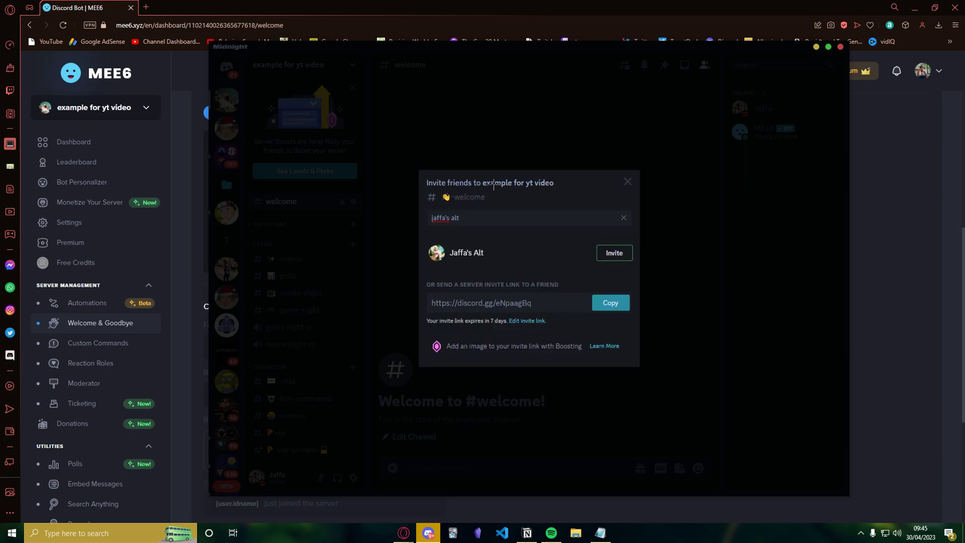
{"action": "left_click", "coordinate": [614, 253]}
{"action": "left_click", "coordinate": [630, 182]}
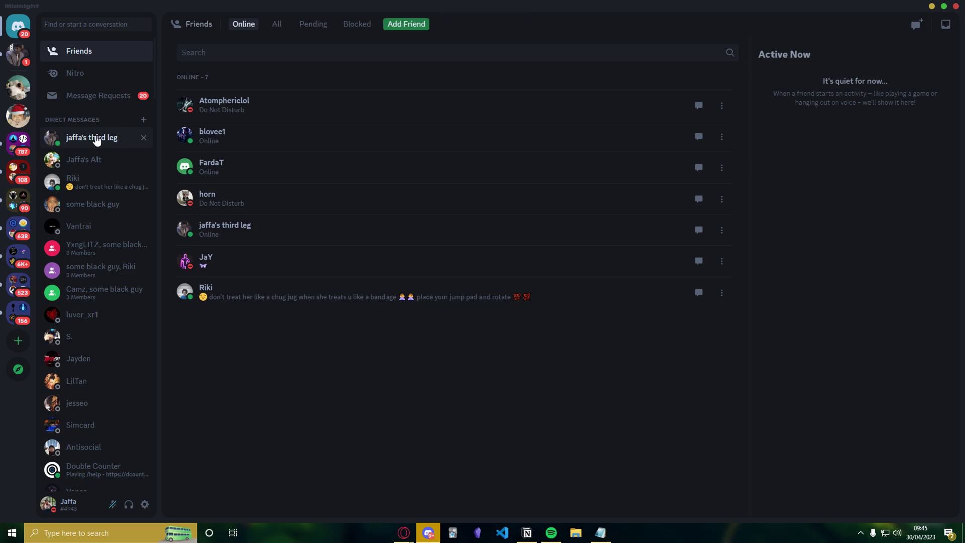
Step: Invite jaffa's third leg to 'example for yt video' from their direct message
{"action": "left_click", "coordinate": [89, 160]}
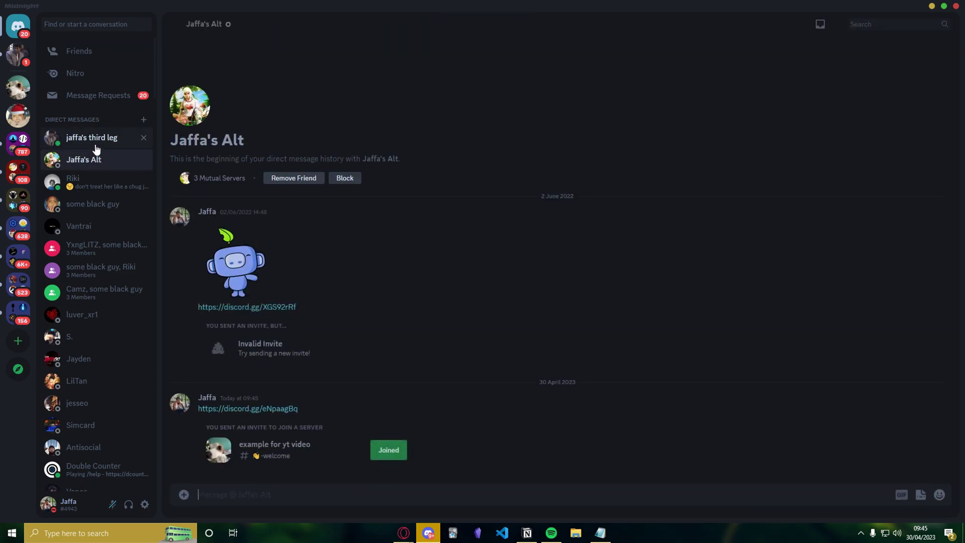
{"action": "left_click", "coordinate": [92, 139]}
{"action": "right_click", "coordinate": [92, 139]}
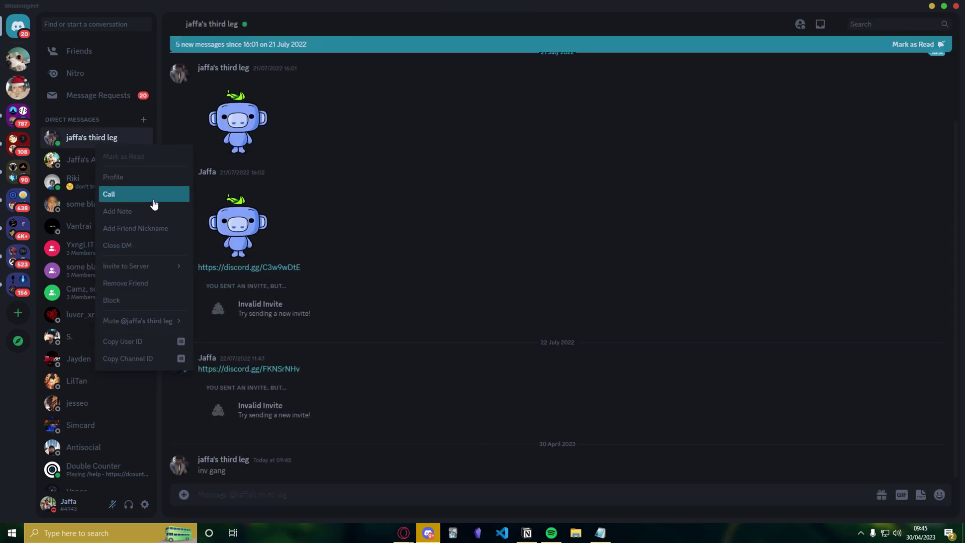
{"action": "mouse_move", "coordinate": [143, 266]}
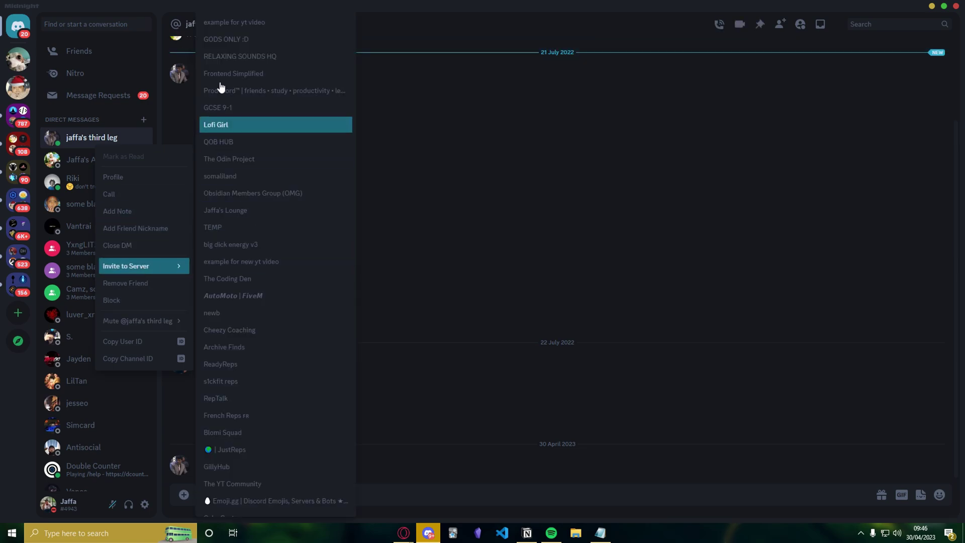
{"action": "left_click", "coordinate": [243, 22]}
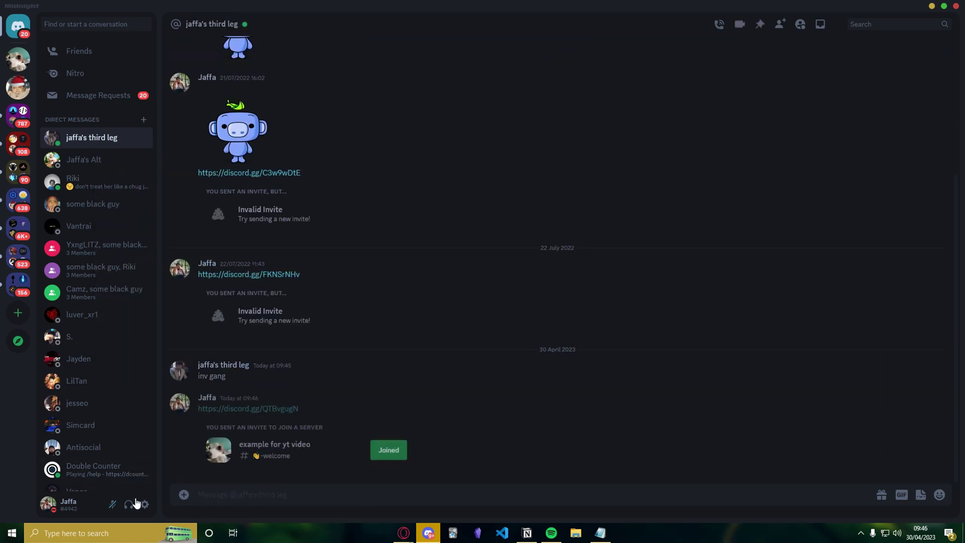